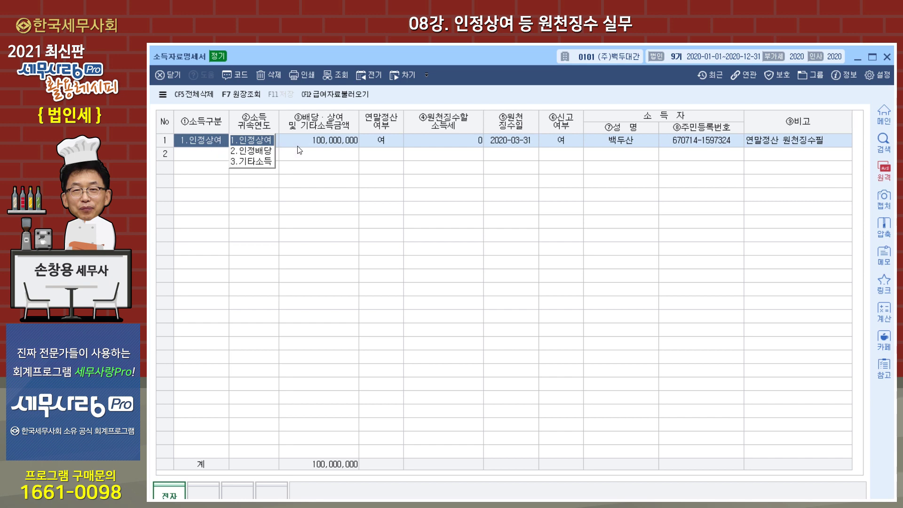
# - Review the first entry's income type, attribution year, income amount, year-end settlement status and withheld income tax fields in 소득자료명세서
pyautogui.click(205, 156)
pyautogui.click(206, 142)
pyautogui.click(294, 145)
pyautogui.click(256, 143)
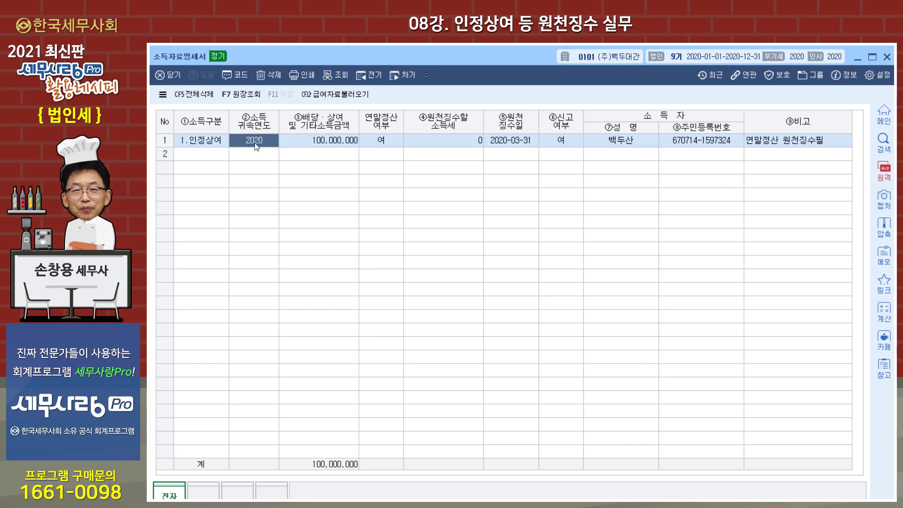
pyautogui.click(326, 143)
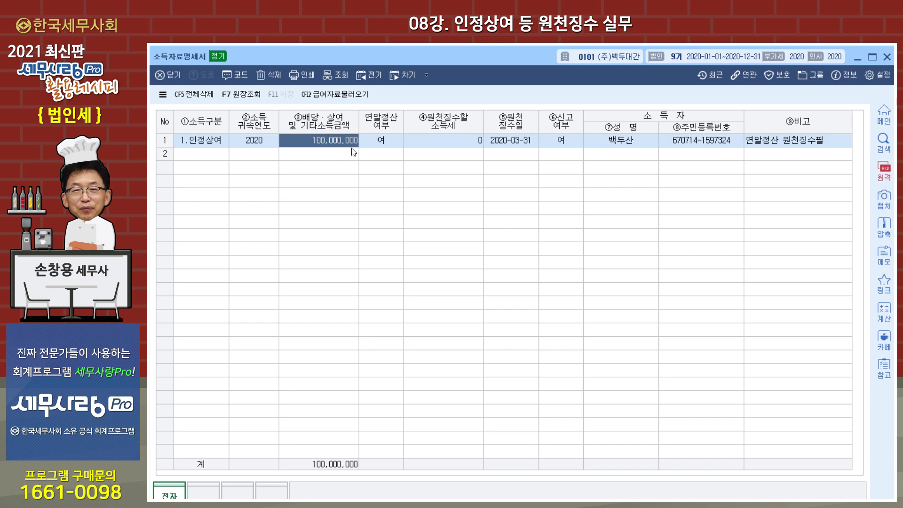
pyautogui.click(387, 147)
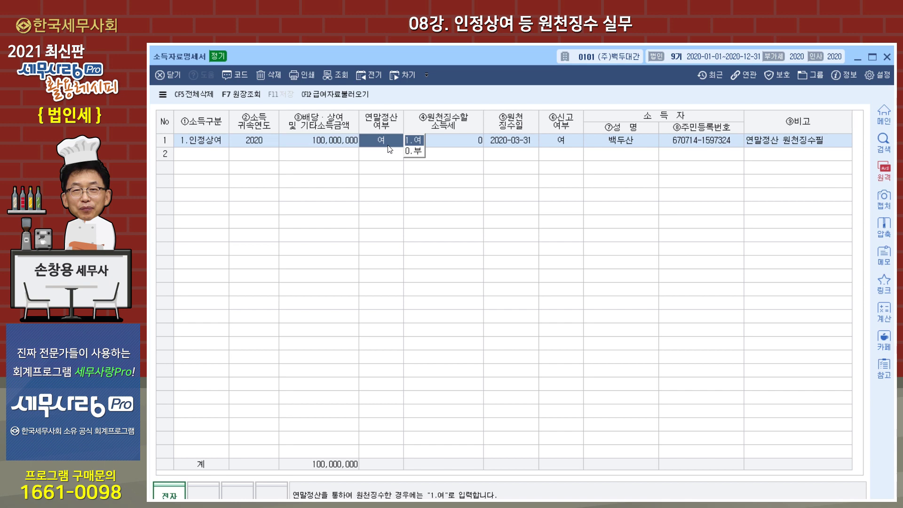
pyautogui.click(459, 150)
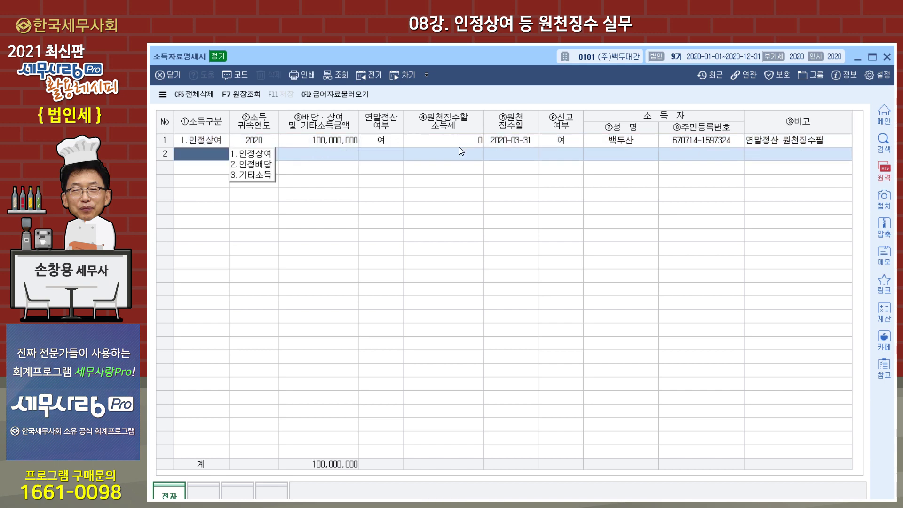
pyautogui.click(465, 140)
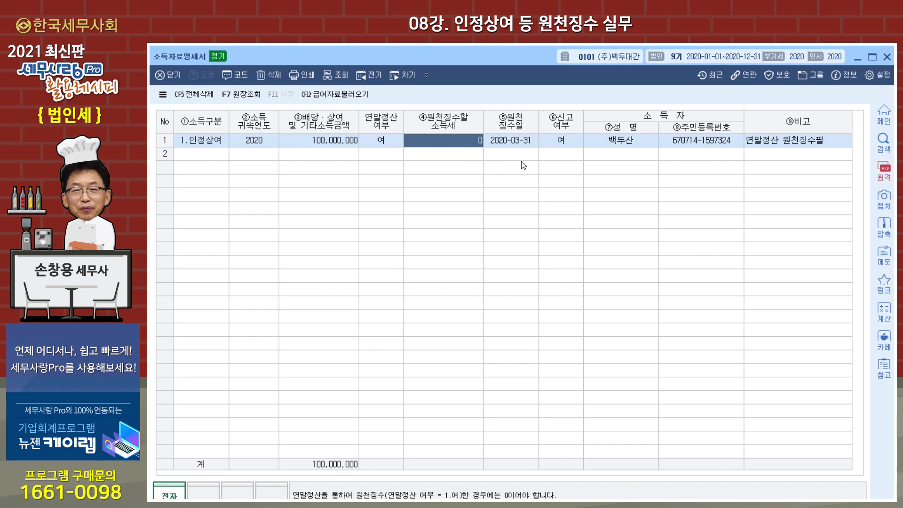
# - Set the withholding date of the first 인정상여 entry to 2021-03-31
pyautogui.click(522, 144)
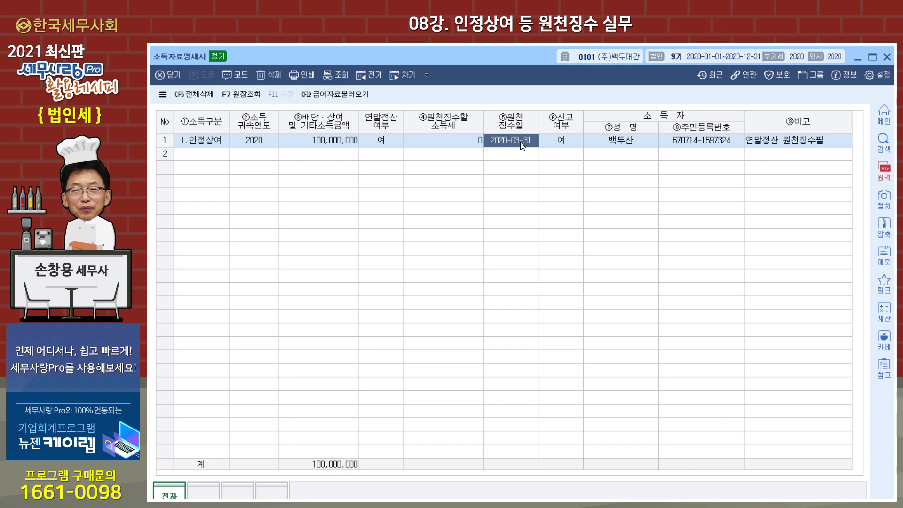
pyautogui.write('2021-')
pyautogui.write('02')
pyautogui.press('BackSpace')
pyautogui.press('BackSpace')
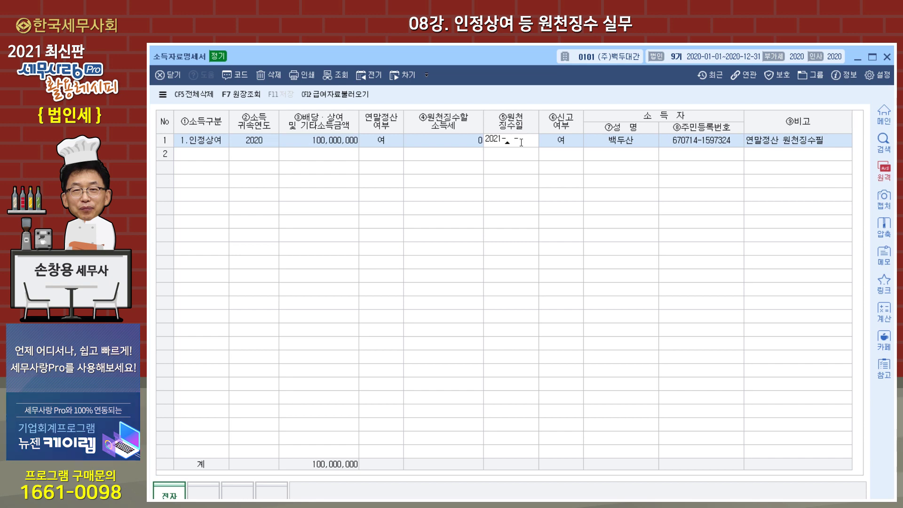
pyautogui.write('03-31')
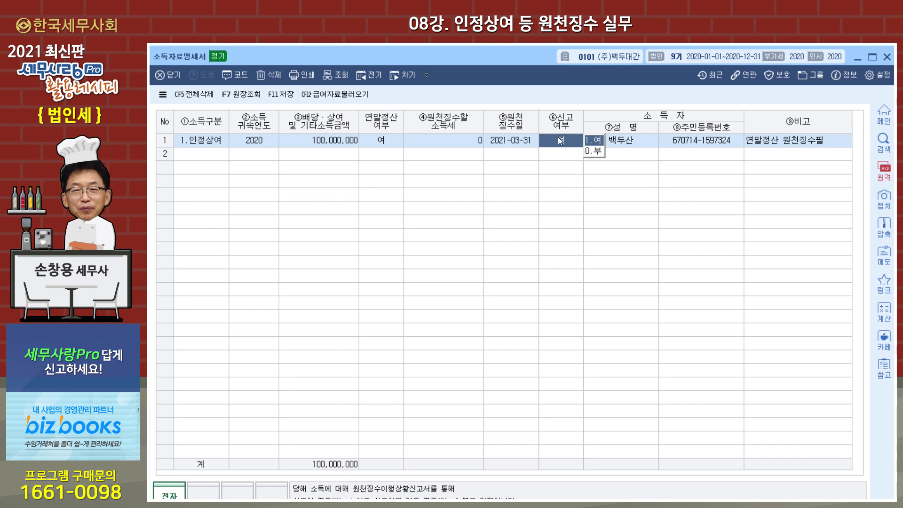
pyautogui.click(635, 145)
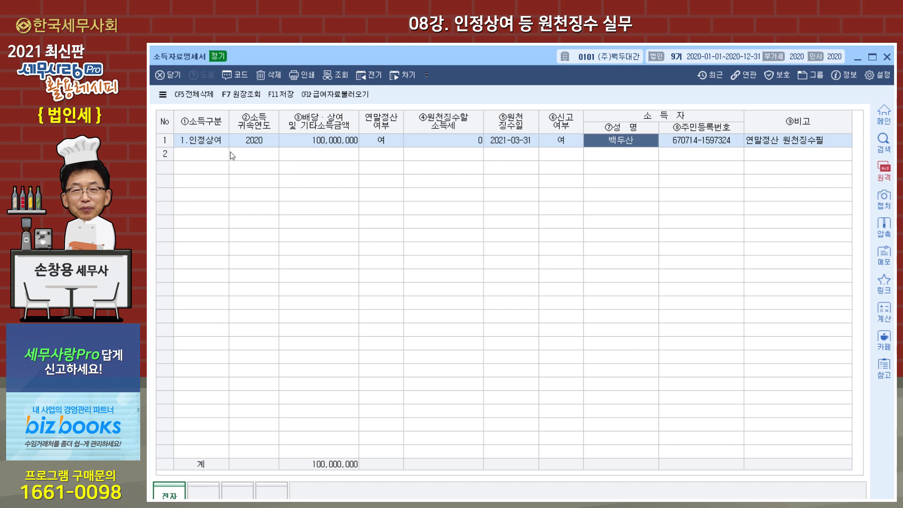
# - Add a second entry of type 2.인정배당 with attribution year 2021 and an amount of 50,000,000
pyautogui.click(209, 155)
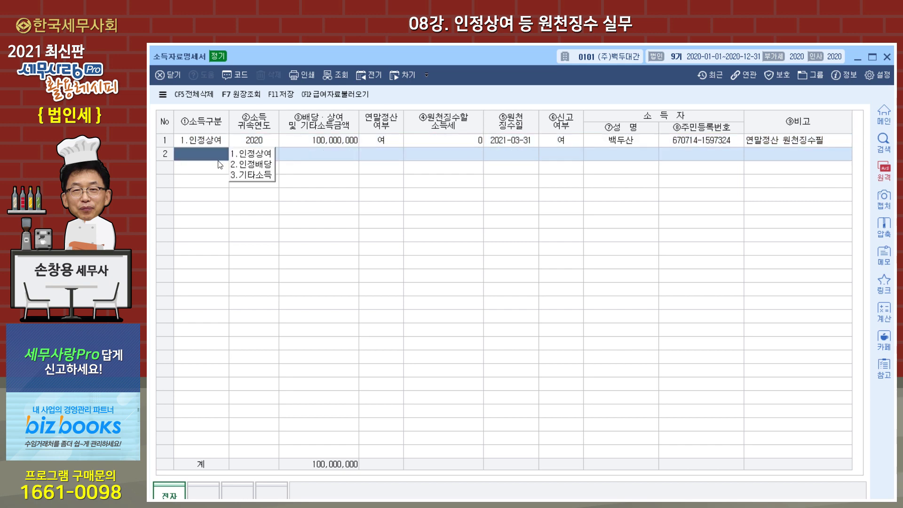
pyautogui.write('2')
pyautogui.press('Return')
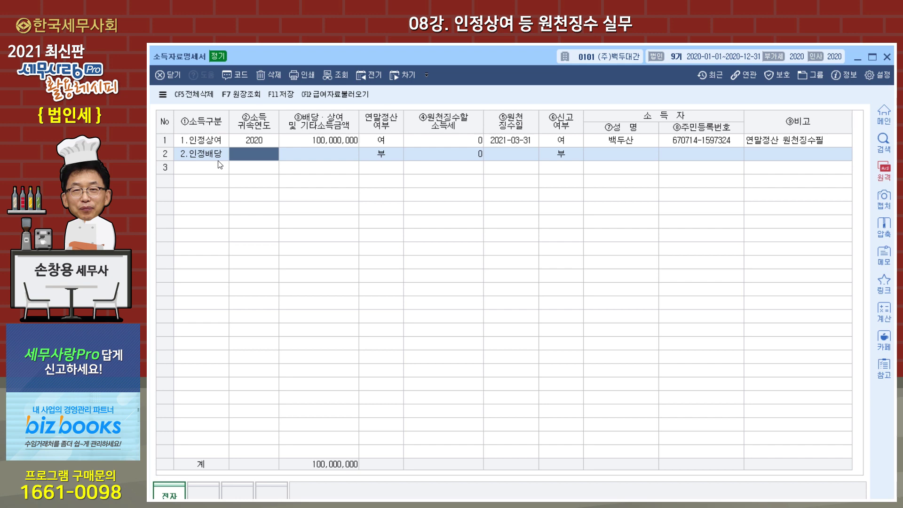
pyautogui.write('2021')
pyautogui.press('Return')
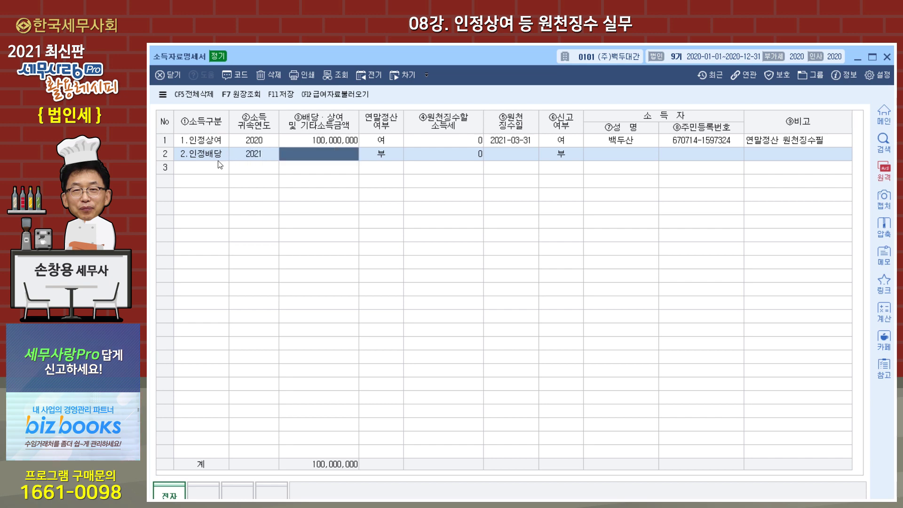
pyautogui.write('50000000')
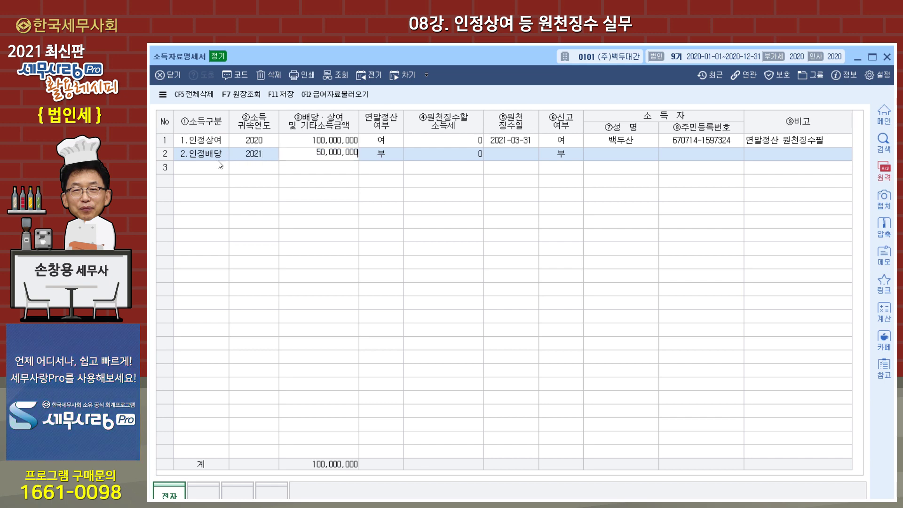
pyautogui.press('Return')
pyautogui.press('Return')
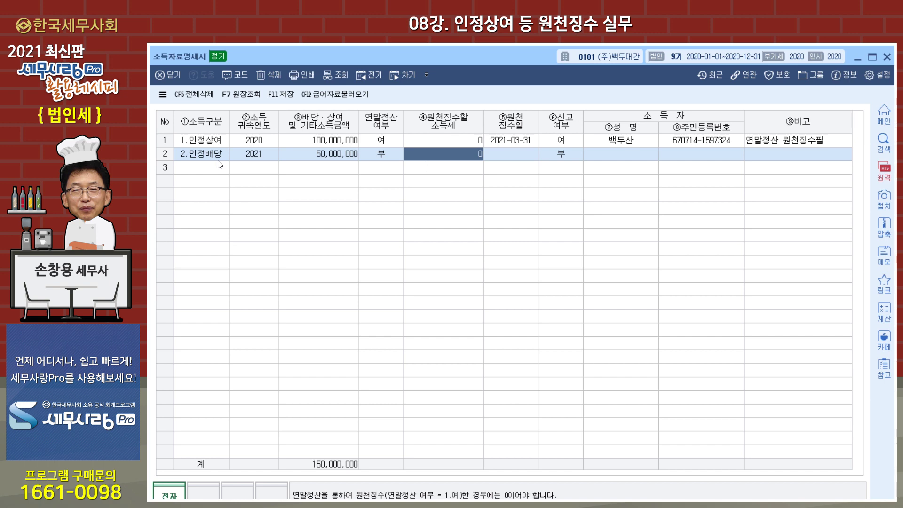
# - Set the 인정배당 entry's withheld income tax to 7,000,000 and its withholding date to 2021-03-31
pyautogui.write('7,000,00')
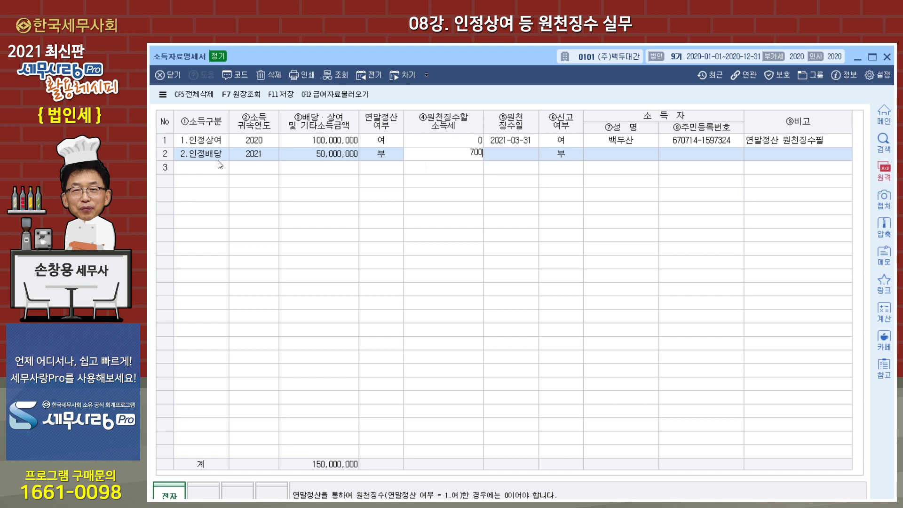
pyautogui.write('0')
pyautogui.press('Return')
pyautogui.write('2021-0')
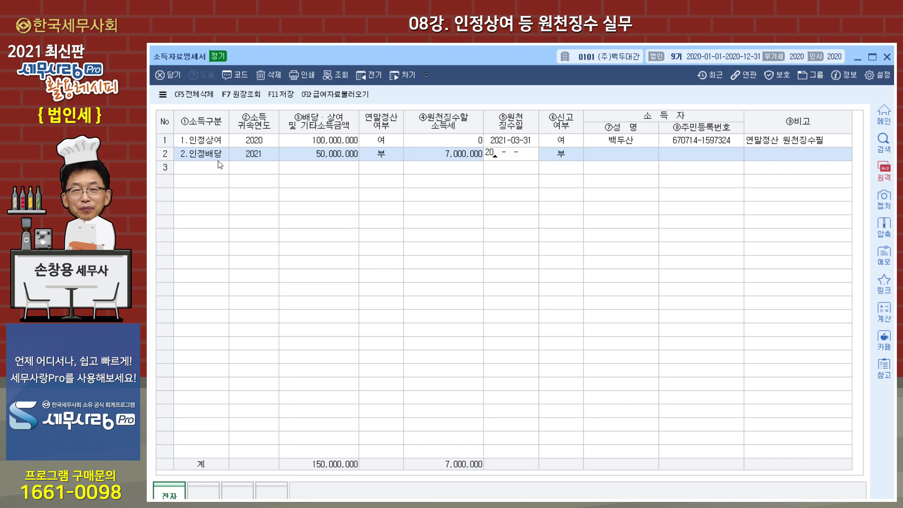
pyautogui.write('3-31')
pyautogui.press('Return')
# - Set the 인정배당 entry's filing status to 1.여 and enter the income recipient's name
pyautogui.write('1')
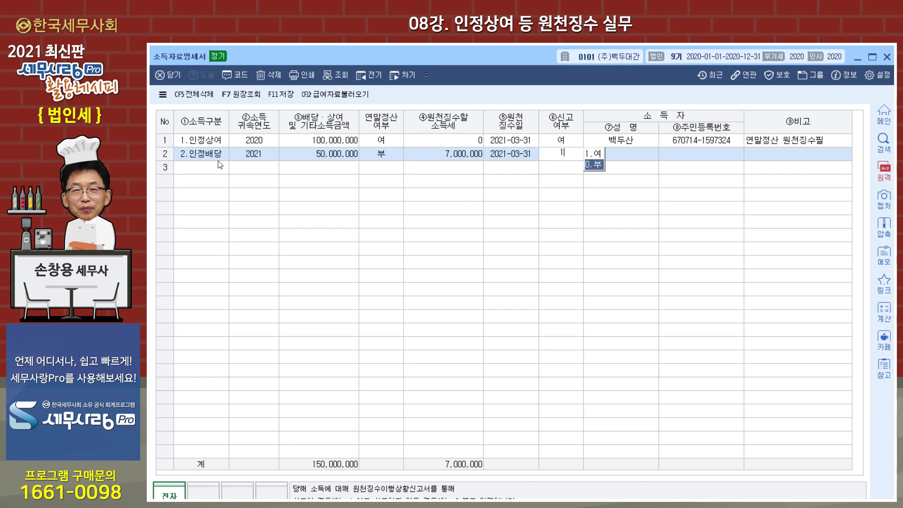
pyautogui.press('Return')
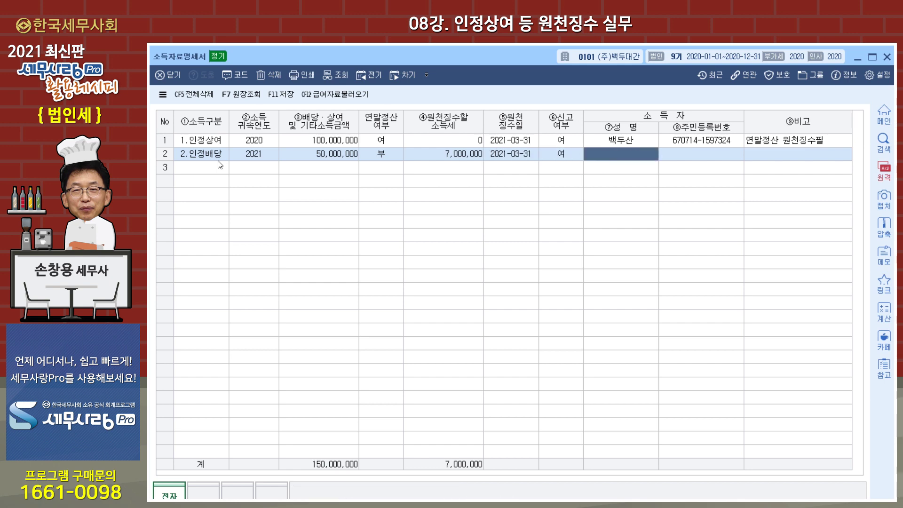
pyautogui.write('백두산')
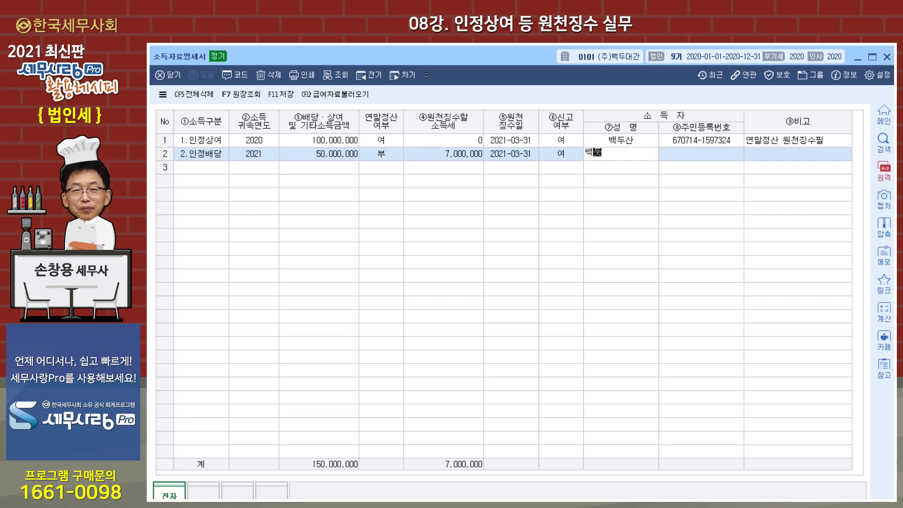
pyautogui.press('Return')
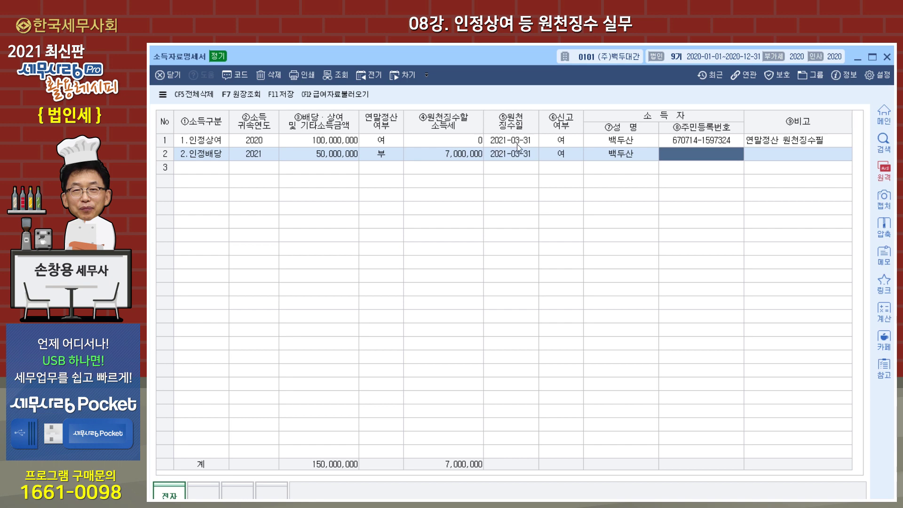
# - Close 소득자료명세서 without saving and open 연말정산추가자료입력 under payroll, dismissing its notice
pyautogui.click(889, 59)
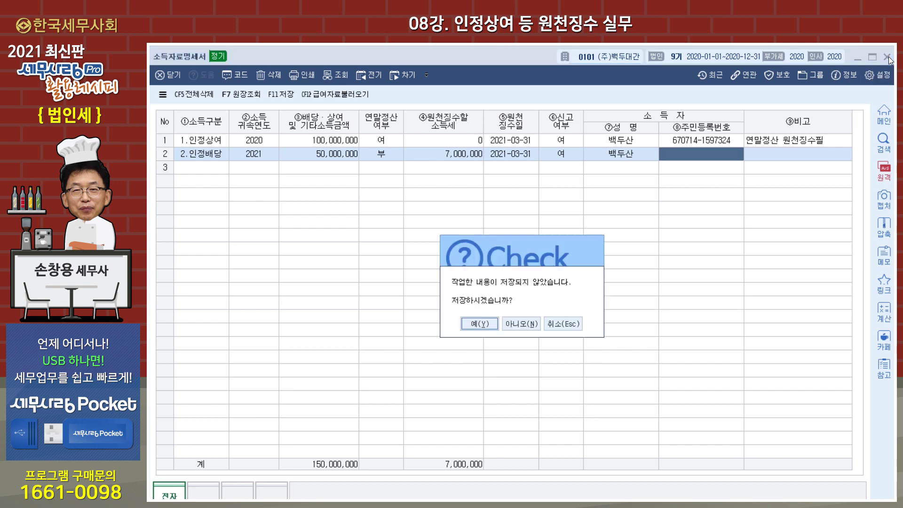
pyautogui.click(519, 324)
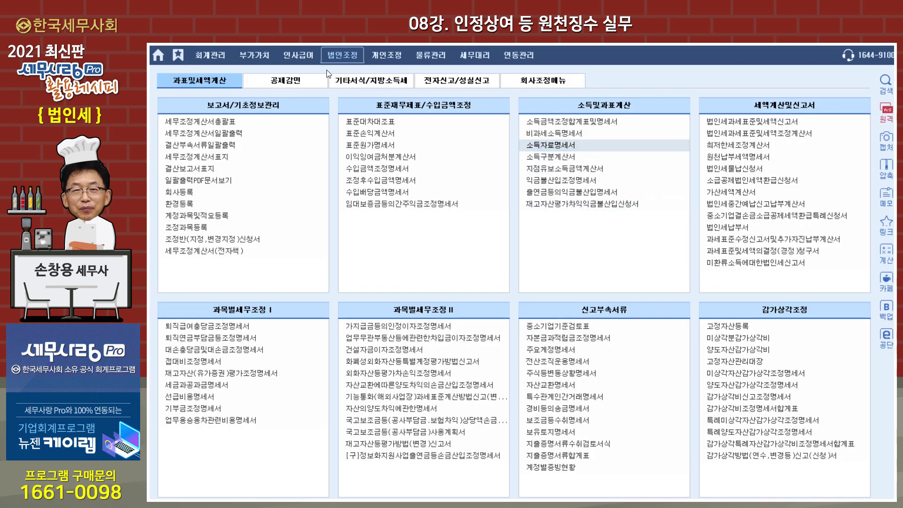
pyautogui.click(296, 59)
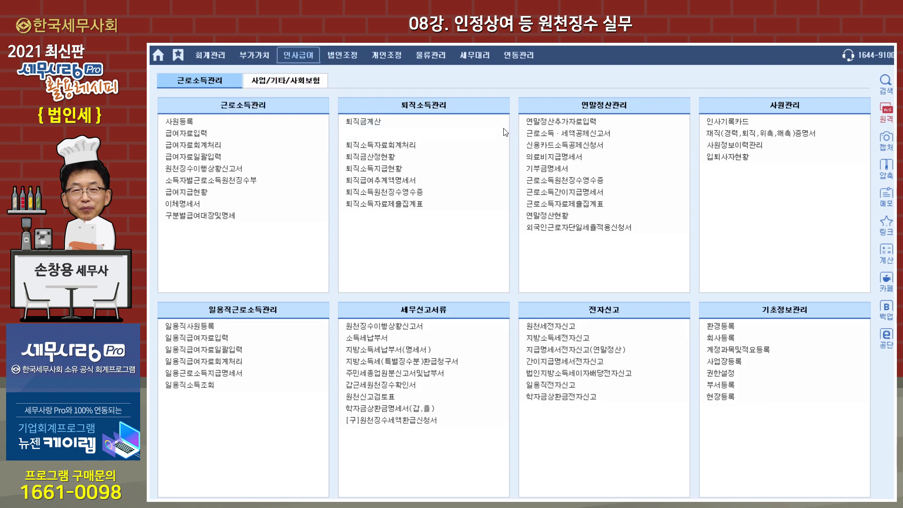
pyautogui.click(549, 121)
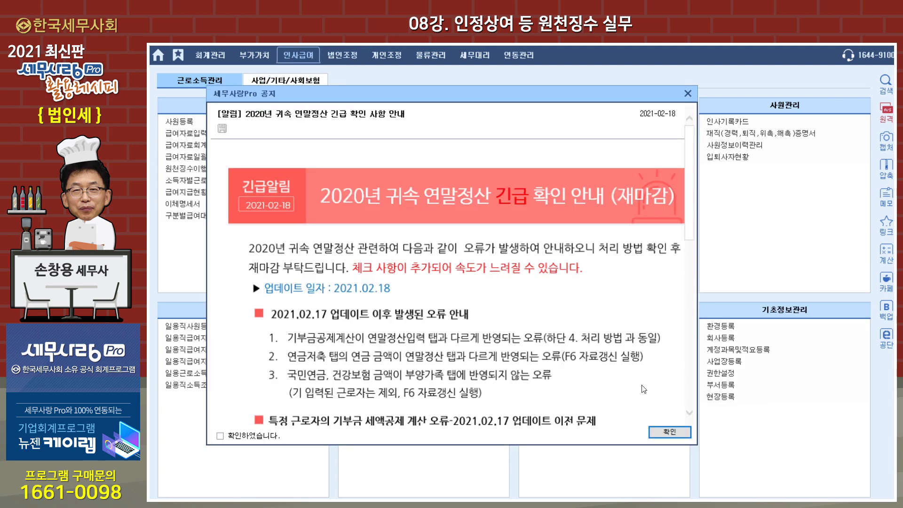
pyautogui.click(665, 432)
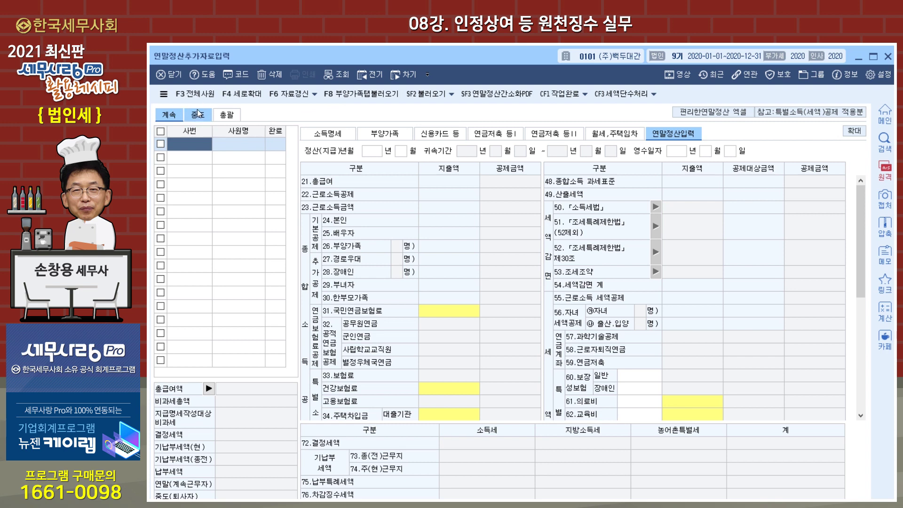
# - Load the employee with code 1 into the year-end settlement and display their 소득명세
pyautogui.doubleClick(197, 151)
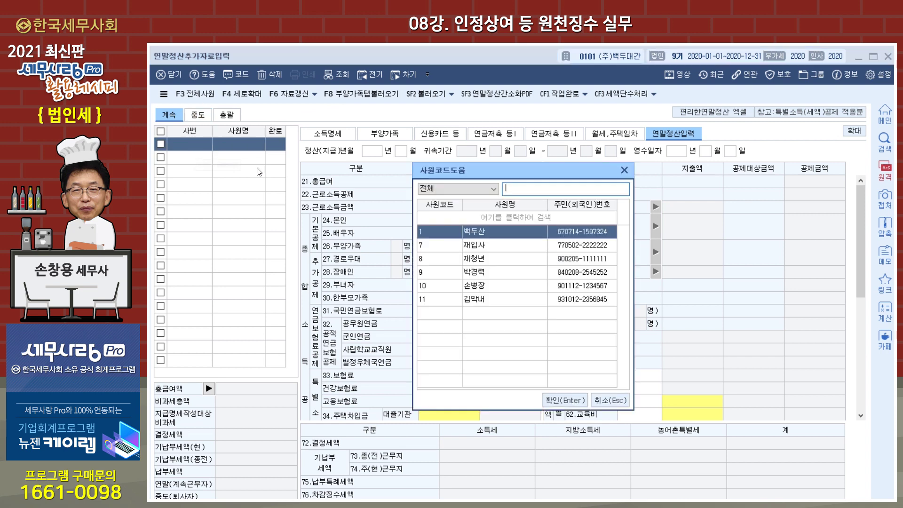
pyautogui.click(567, 400)
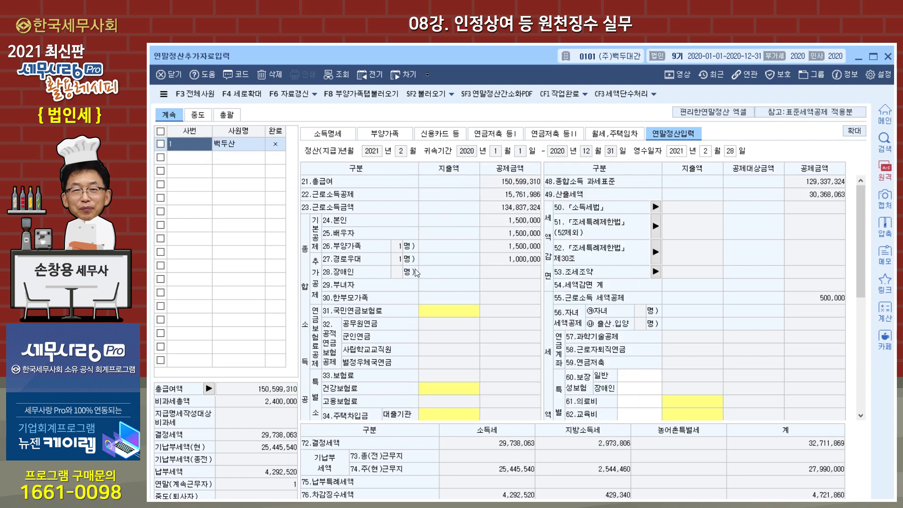
pyautogui.click(337, 137)
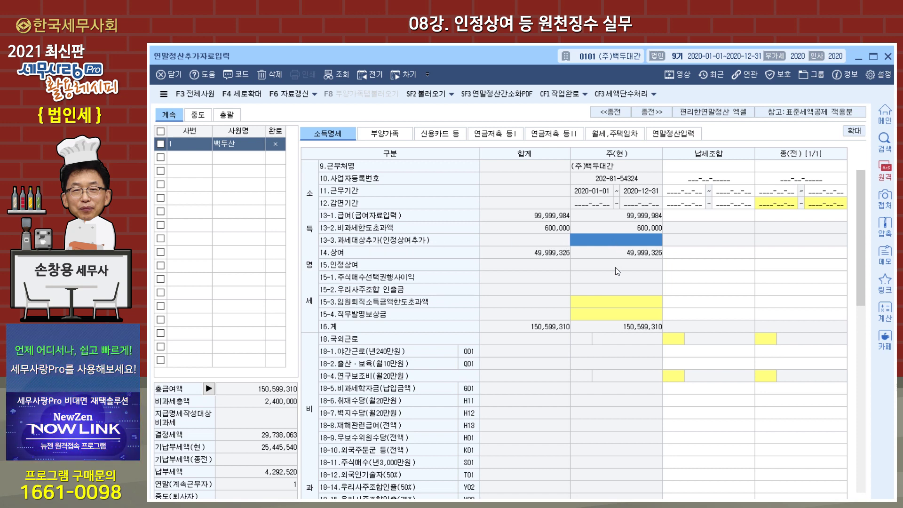
# - Try 1,000,000 as the 인정상여추가분 in row 13-3 for the current employer, clearing it and closing the dialog unapplied
pyautogui.click(693, 215)
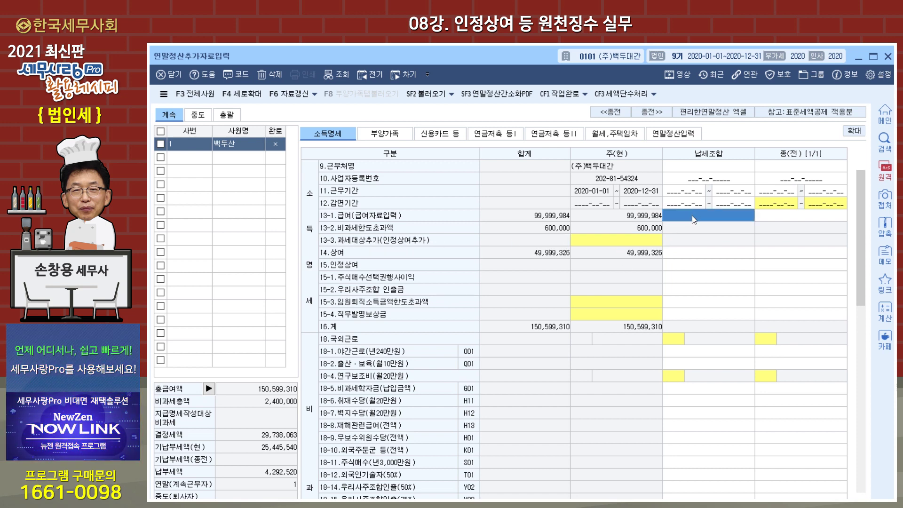
pyautogui.click(609, 243)
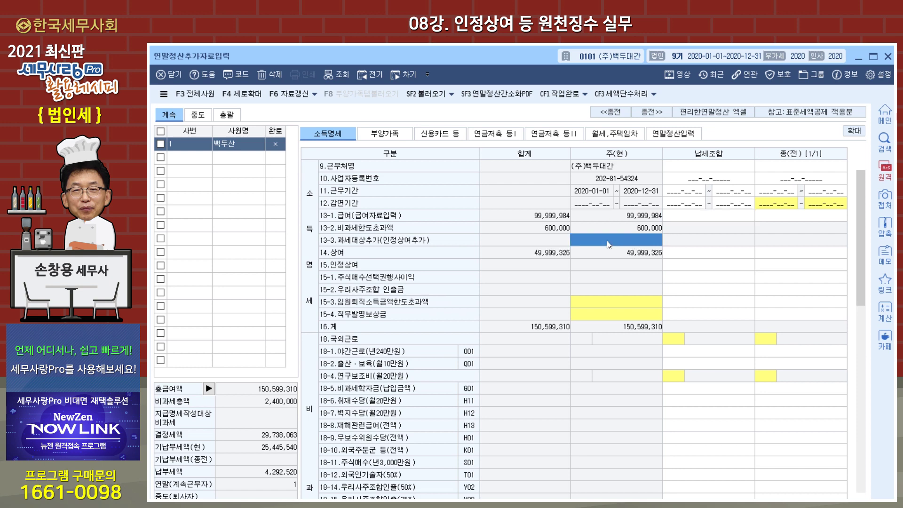
pyautogui.click(607, 241)
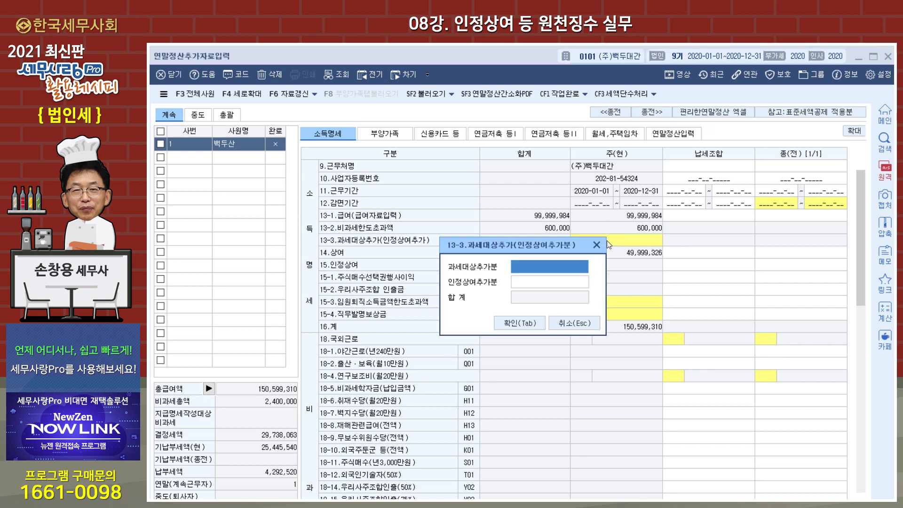
pyautogui.click(554, 285)
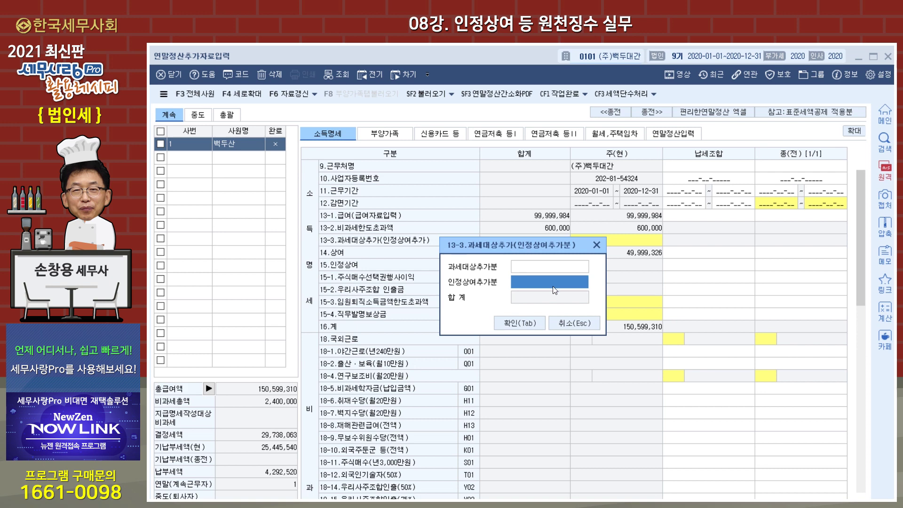
pyautogui.write('1000000')
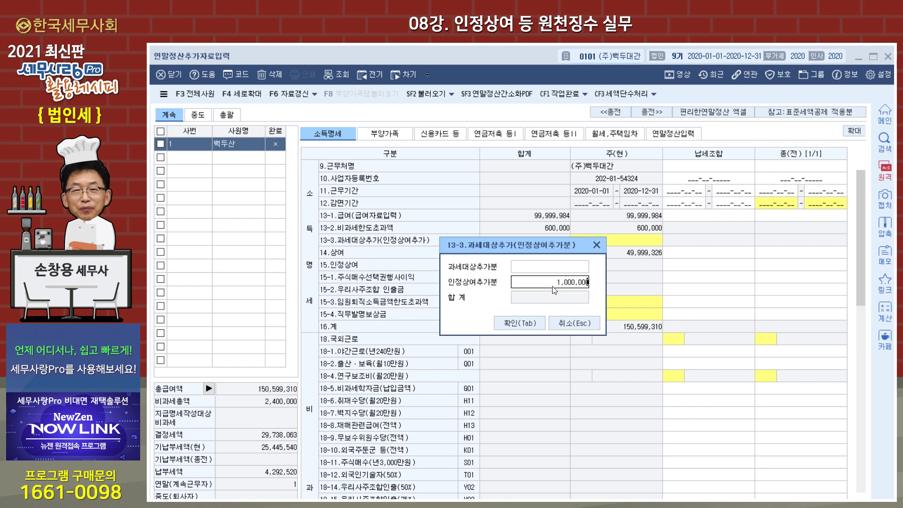
pyautogui.press('BackSpace')
pyautogui.press('BackSpace')
pyautogui.press('BackSpace')
pyautogui.press('BackSpace')
pyautogui.press('BackSpace')
pyautogui.press('BackSpace')
pyautogui.press('BackSpace')
pyautogui.click(597, 245)
# - Return to the 소득명세 details and apply 100,000,000 as the 인정상여추가분 in row 13-3 for the current employer
pyautogui.click(665, 135)
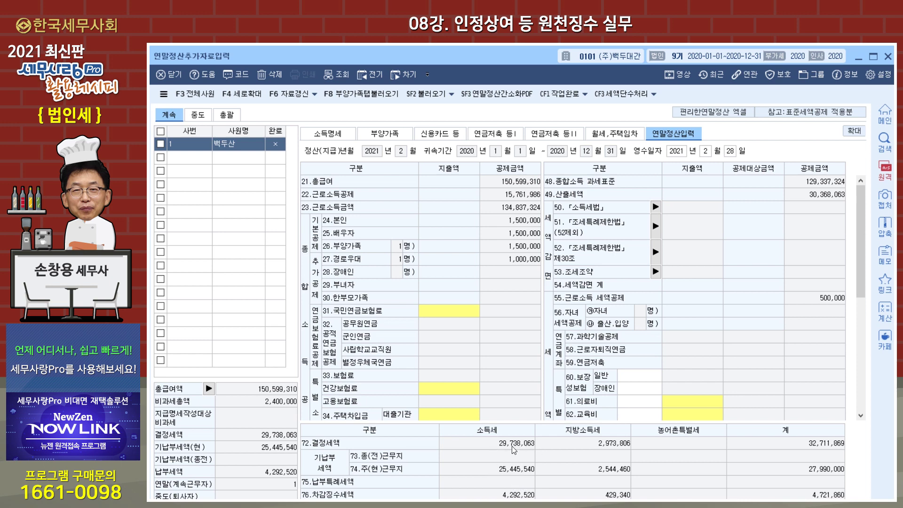
pyautogui.click(336, 138)
pyautogui.click(636, 241)
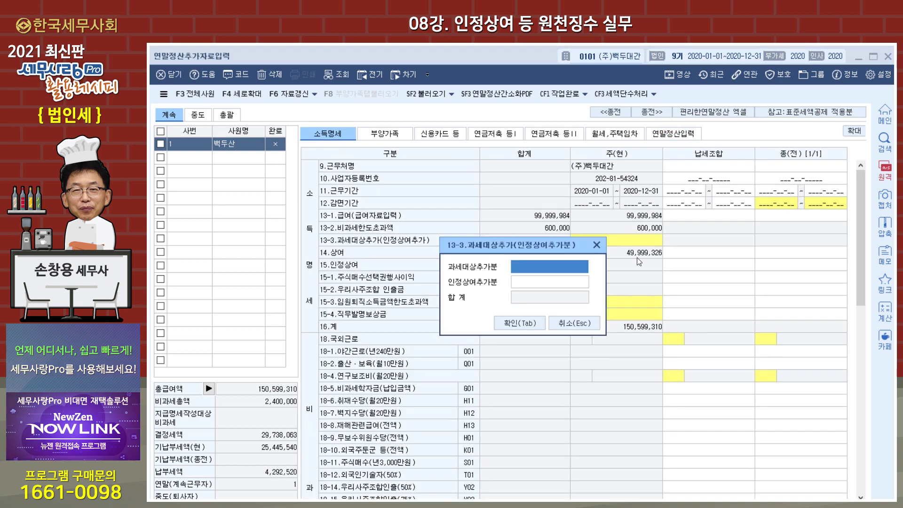
pyautogui.press('Return')
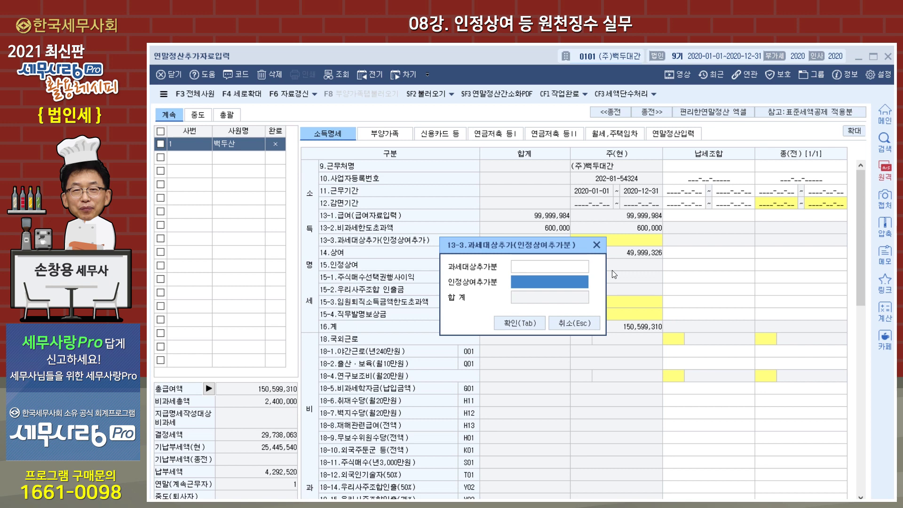
pyautogui.write('100,000,000')
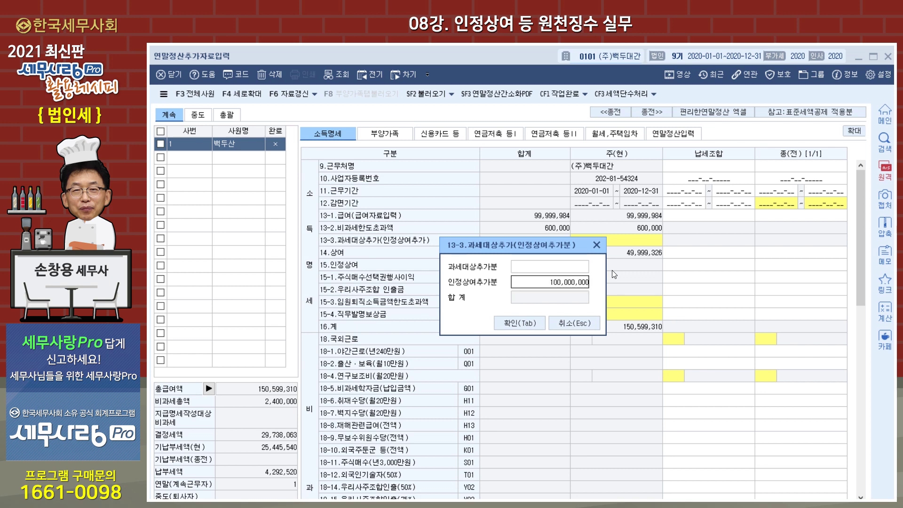
pyautogui.press('Return')
pyautogui.click(520, 323)
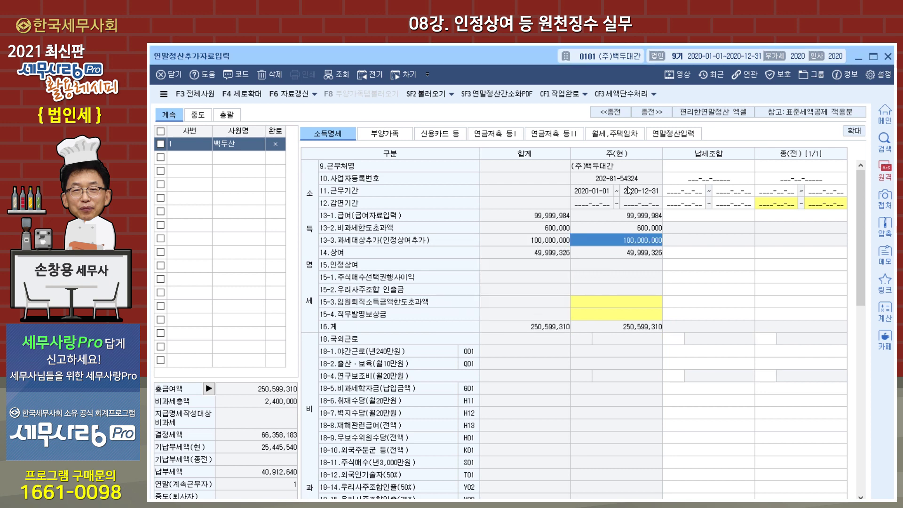
# - Review the 연말정산입력 figures, mark the employee's settlement as 작업완료, and close the settlement window
pyautogui.click(675, 134)
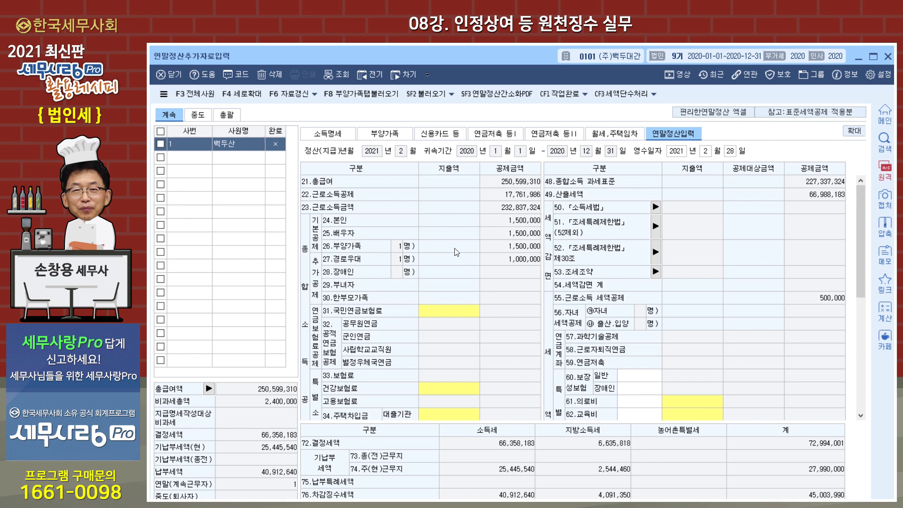
pyautogui.click(561, 98)
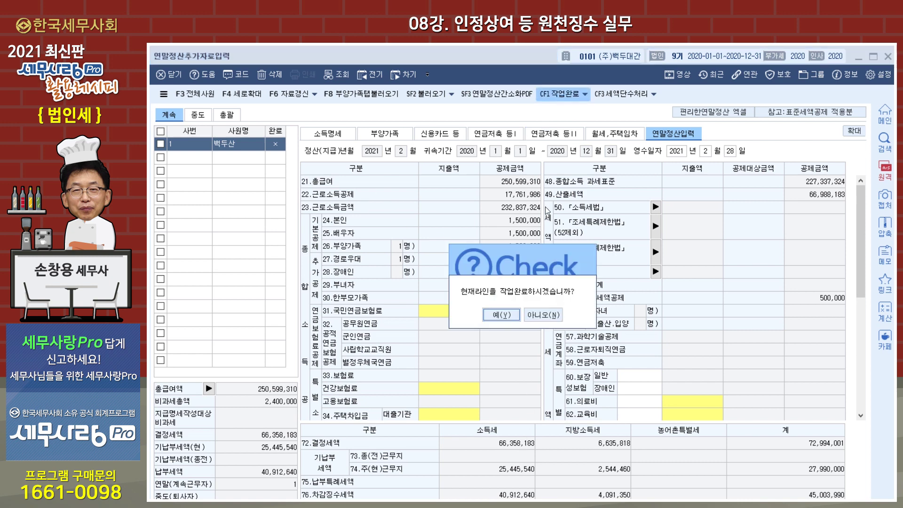
pyautogui.click(501, 316)
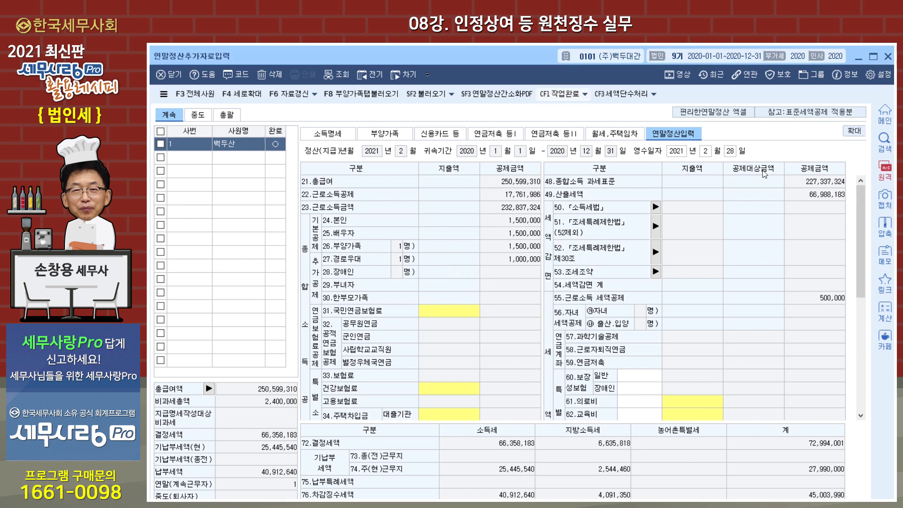
pyautogui.click(888, 56)
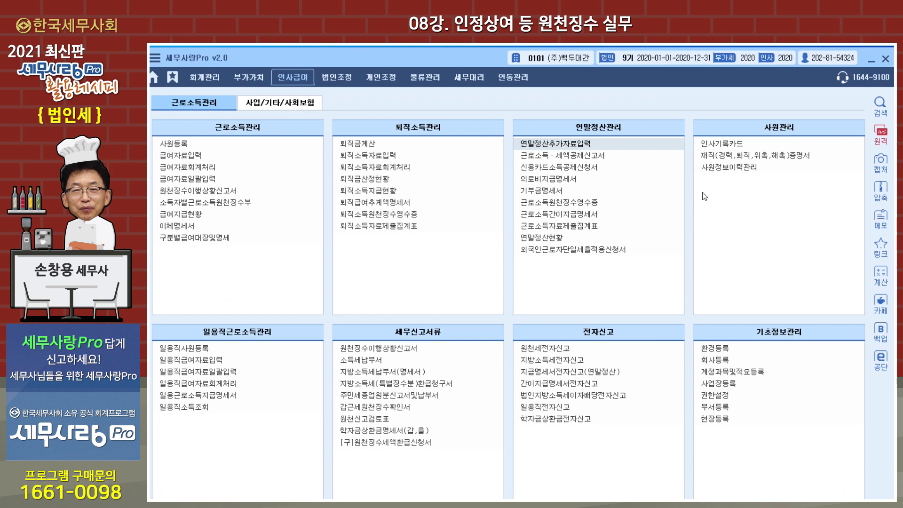
# - Open 근로소득원천징수영수증, dismiss its notice, check the employee's recognized bonus in the 소득명세, and close it
pyautogui.click(577, 203)
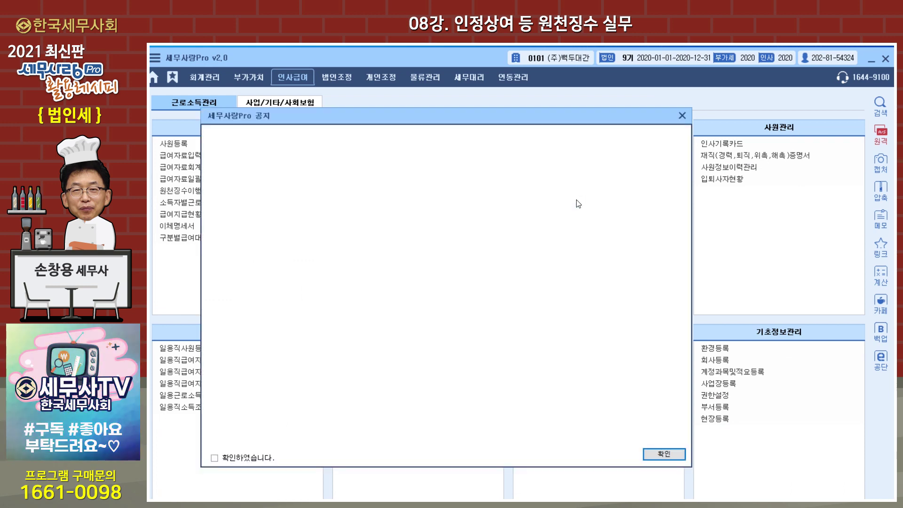
pyautogui.click(665, 451)
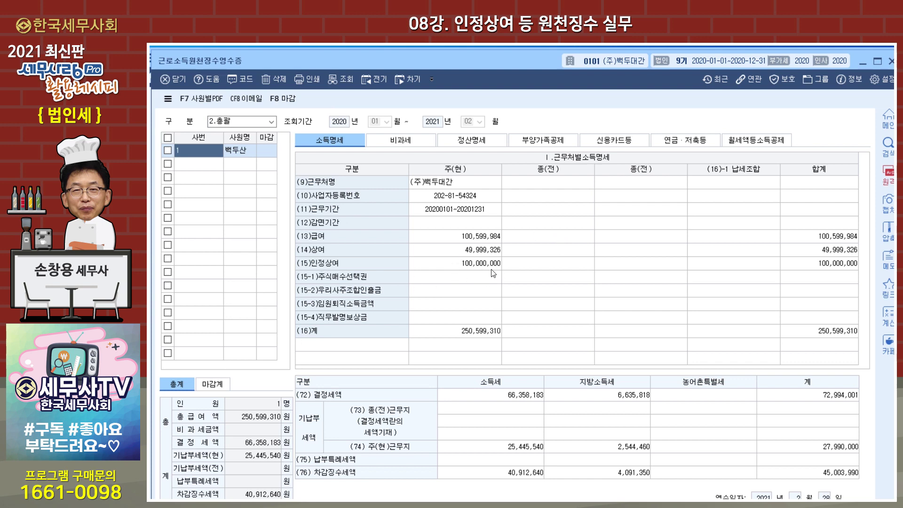
pyautogui.click(891, 61)
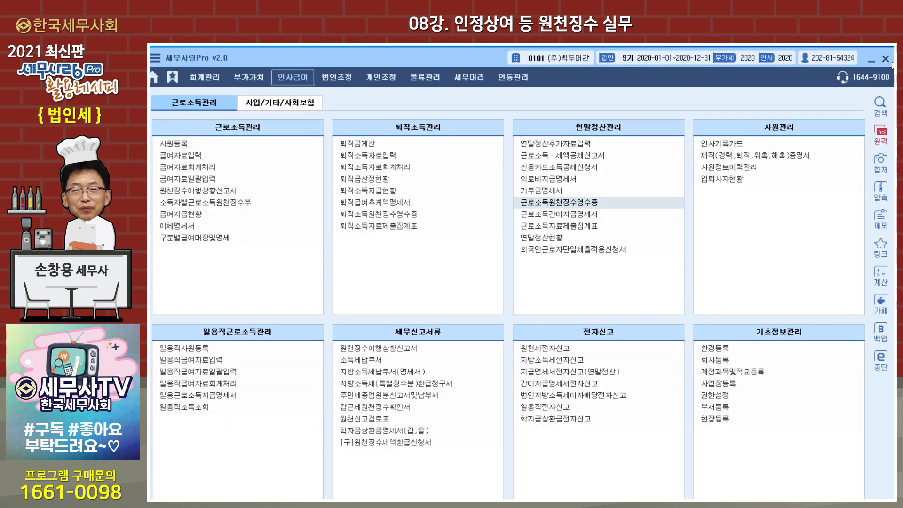
# - Change the 인사급여 work year to 2021 and open 원천징수이행상황신고서
pyautogui.click(786, 59)
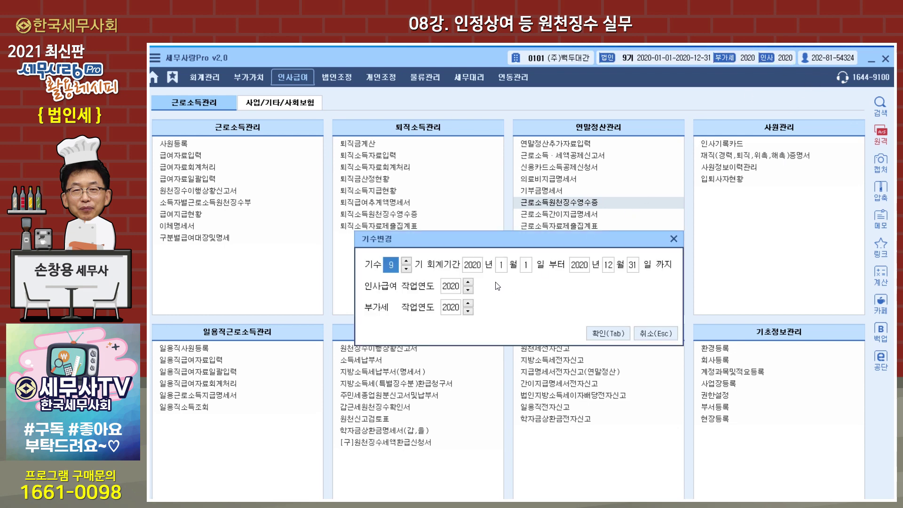
pyautogui.click(606, 332)
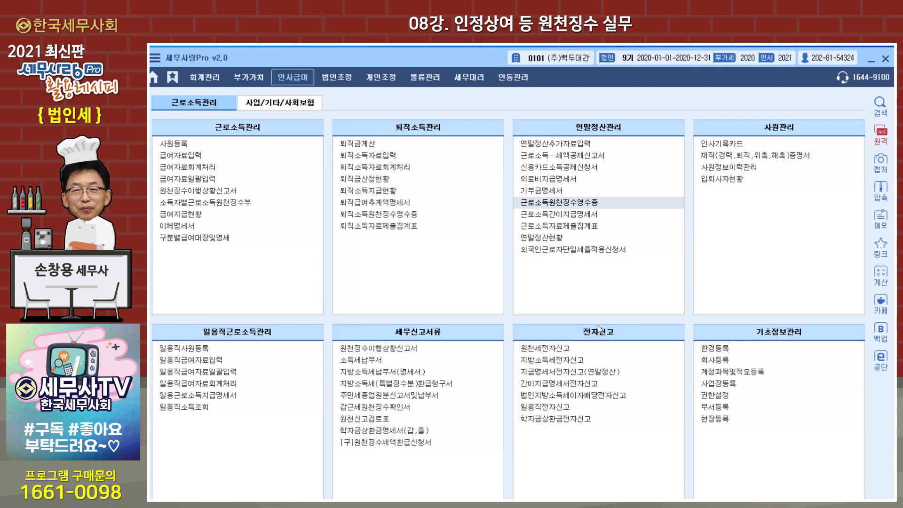
pyautogui.click(406, 351)
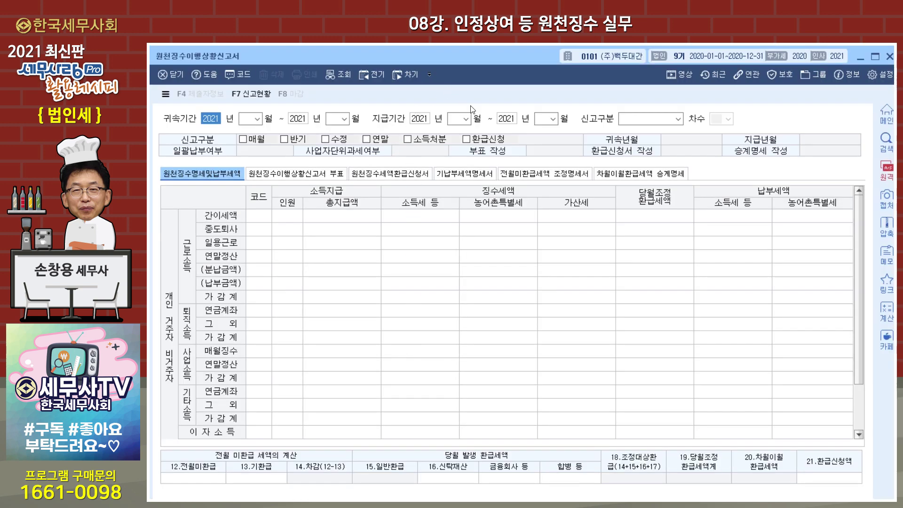
# - Load the saved 정기신고 with both 귀속기간 and 지급기간 set to March 2021 and examine its A01 간이세액 row
pyautogui.press('Return')
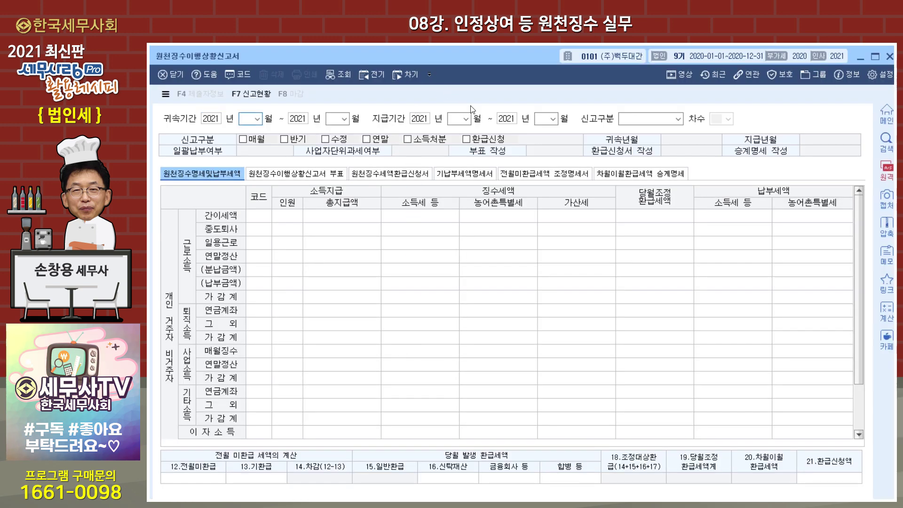
pyautogui.write('3')
pyautogui.press('Return')
pyautogui.press('Return')
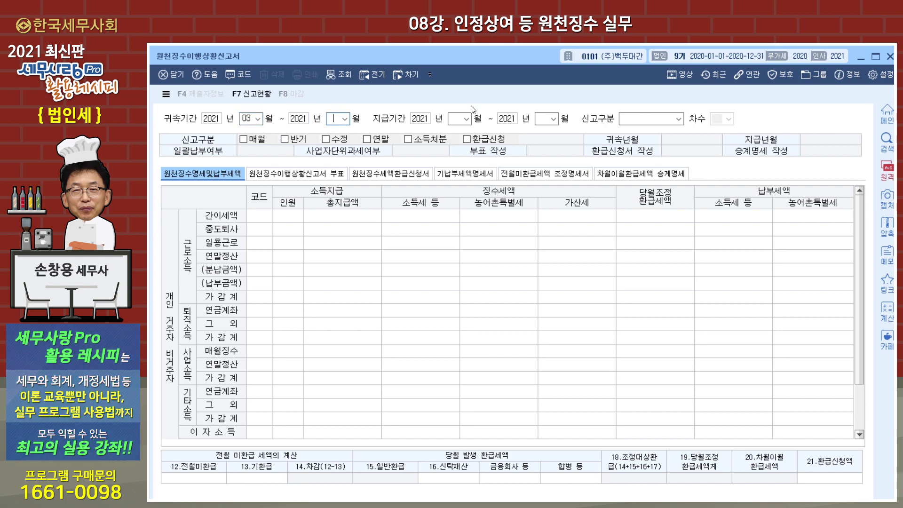
pyautogui.press('Return')
pyautogui.press('Return')
pyautogui.press('Return')
pyautogui.press('Return')
pyautogui.press('Return')
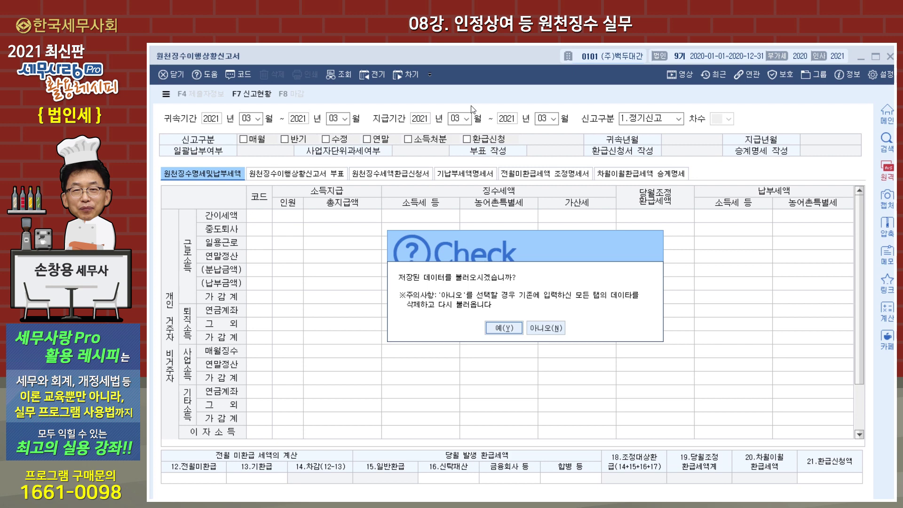
pyautogui.click(504, 328)
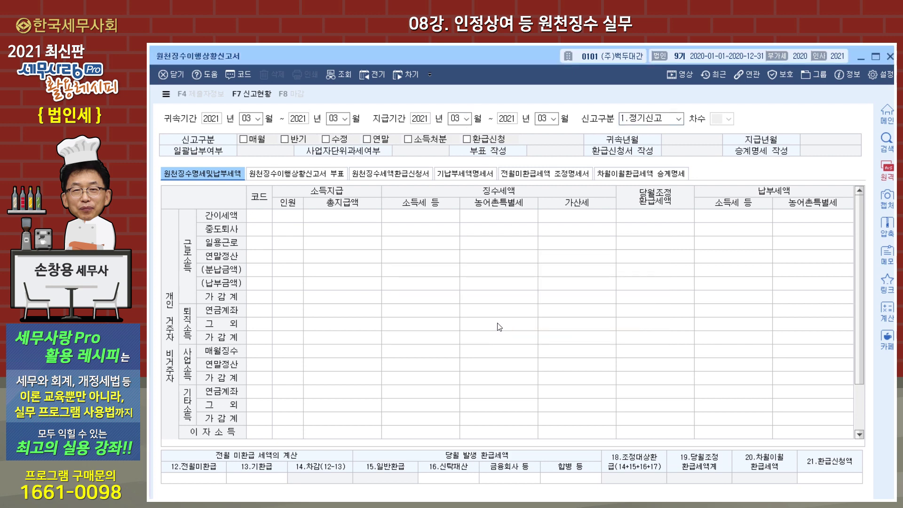
pyautogui.click(433, 219)
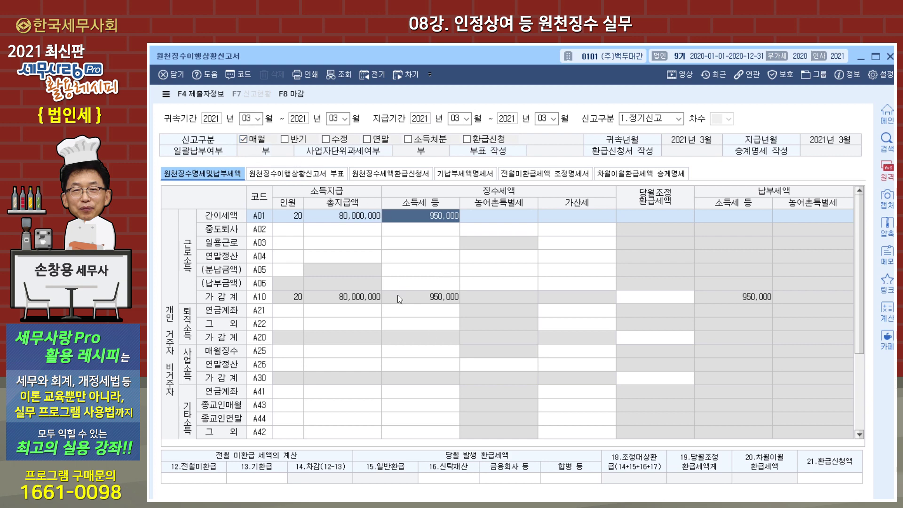
# - Change the 귀속기간 to February 2021, keep the 지급기간 at March 2021, and load the saved 정기신고
pyautogui.click(250, 119)
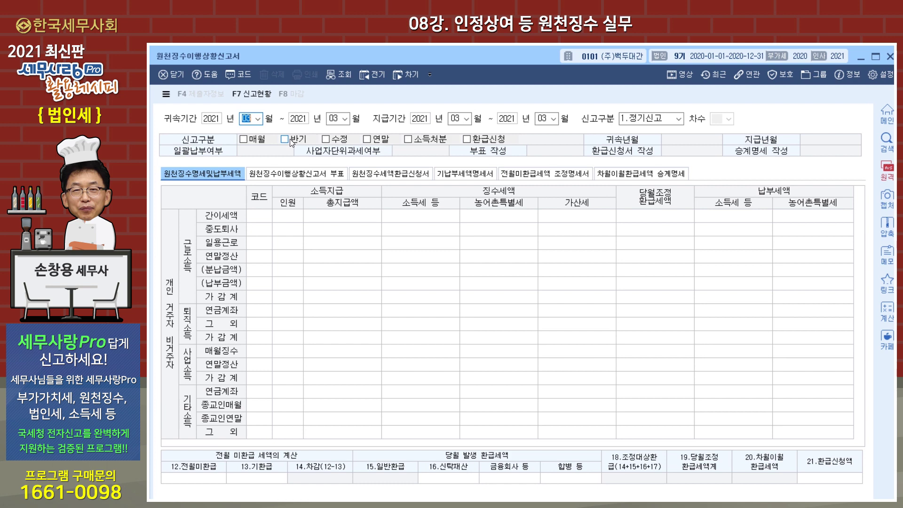
pyautogui.write('02')
pyautogui.press('Return')
pyautogui.write('02')
pyautogui.press('Return')
pyautogui.press('Return')
pyautogui.press('Return')
pyautogui.press('Return')
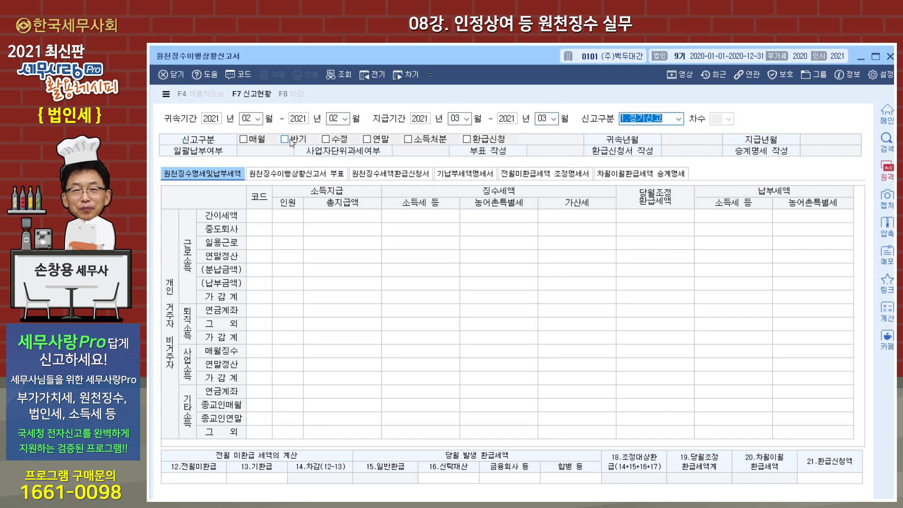
pyautogui.press('Return')
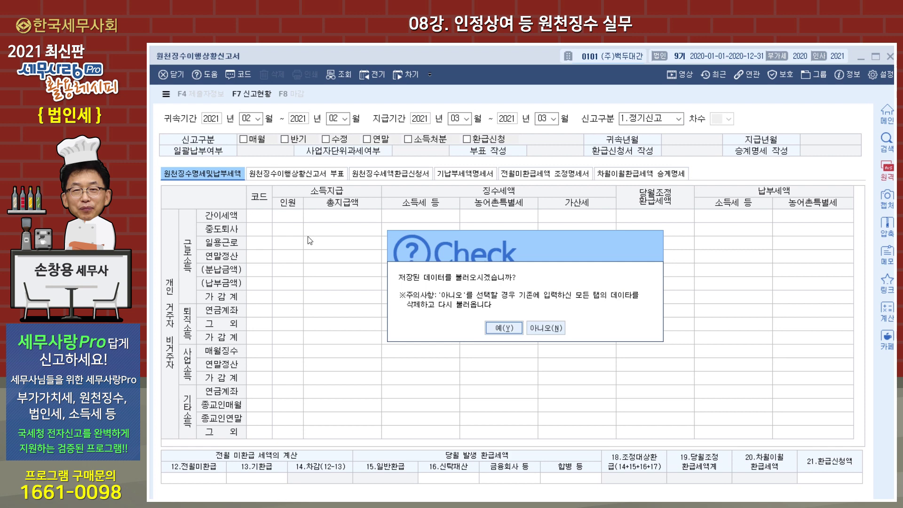
pyautogui.click(501, 329)
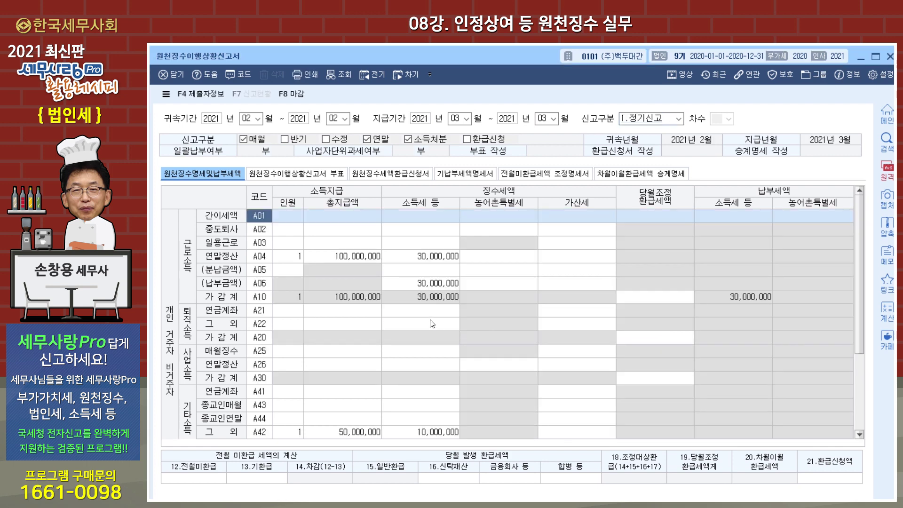
# - Check the A04 연말정산 row and finalize the return for 귀속 February and 지급 March 2021 with 마감
pyautogui.click(293, 258)
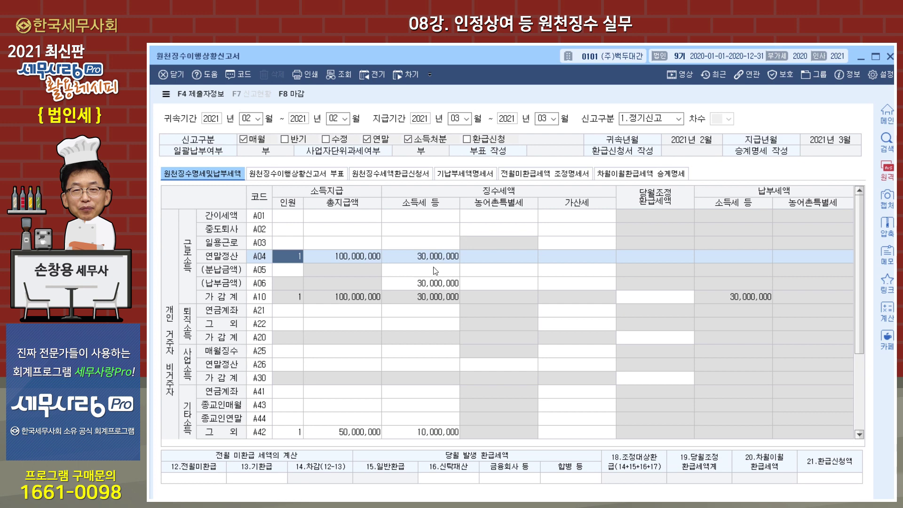
pyautogui.click(297, 94)
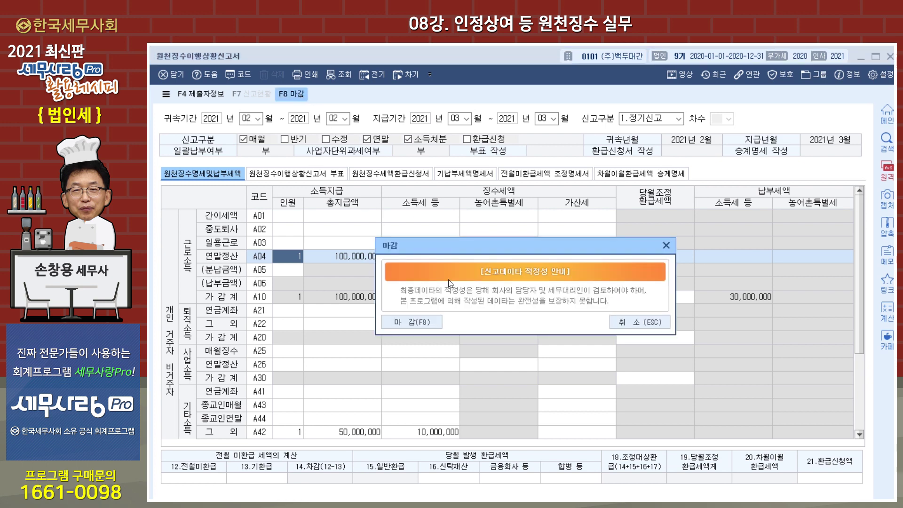
pyautogui.click(424, 322)
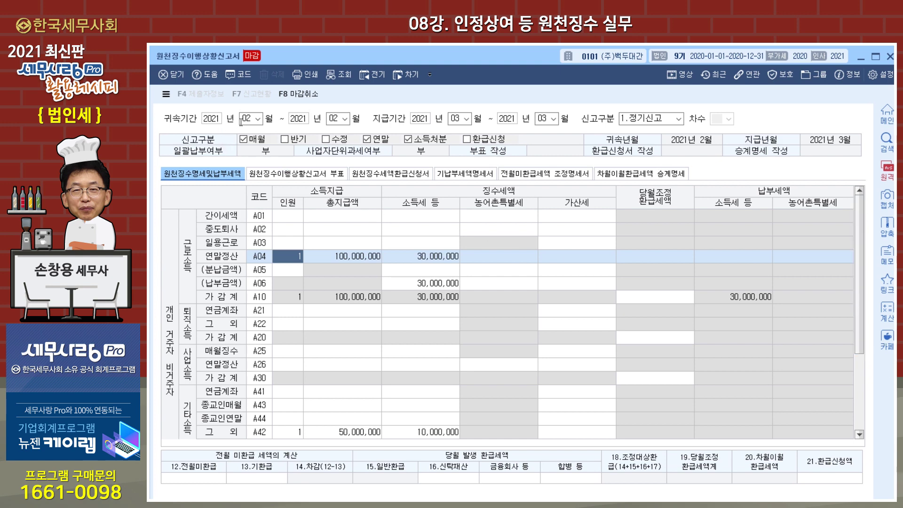
# - Load a 정기신고 with the 귀속기간 set to February 2018 and the 지급기간 set to November 2021
pyautogui.press('F8')
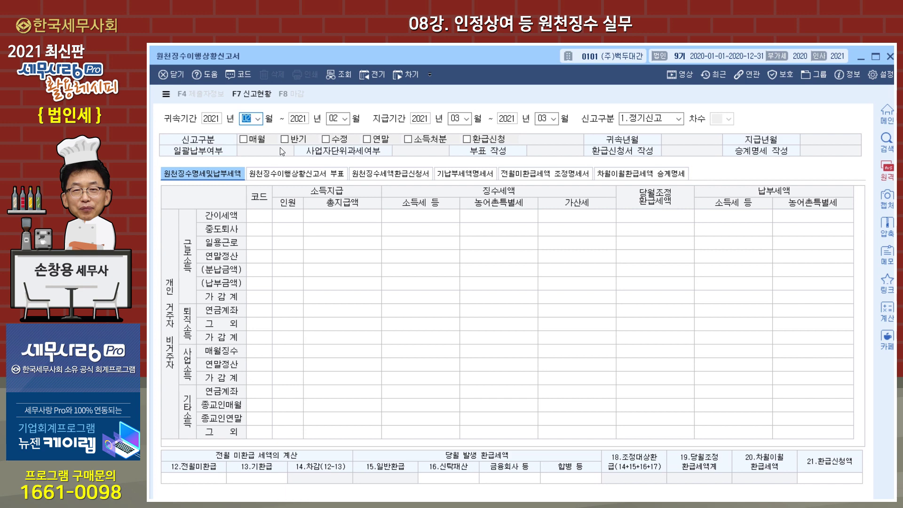
pyautogui.click(219, 123)
pyautogui.write('2017')
pyautogui.click(215, 121)
pyautogui.write('2018')
pyautogui.press('Return')
pyautogui.write('2018')
pyautogui.press('Return')
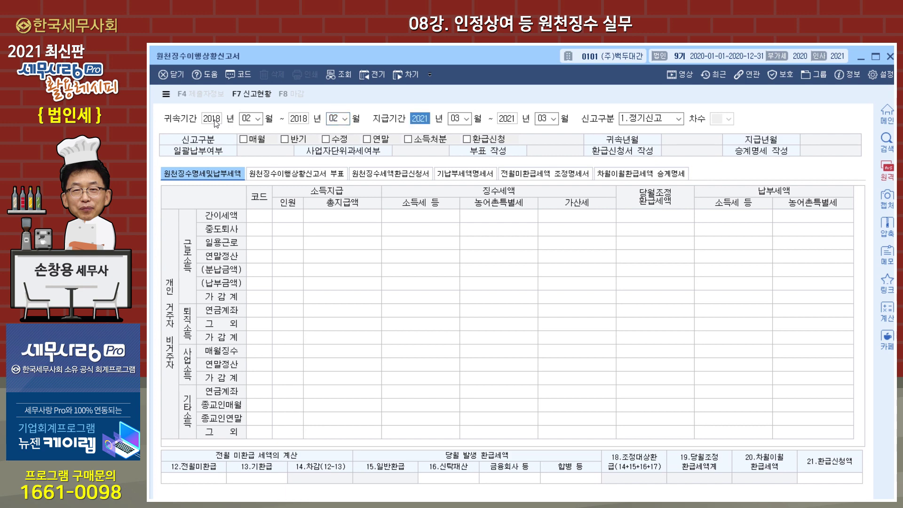
pyautogui.press('Return')
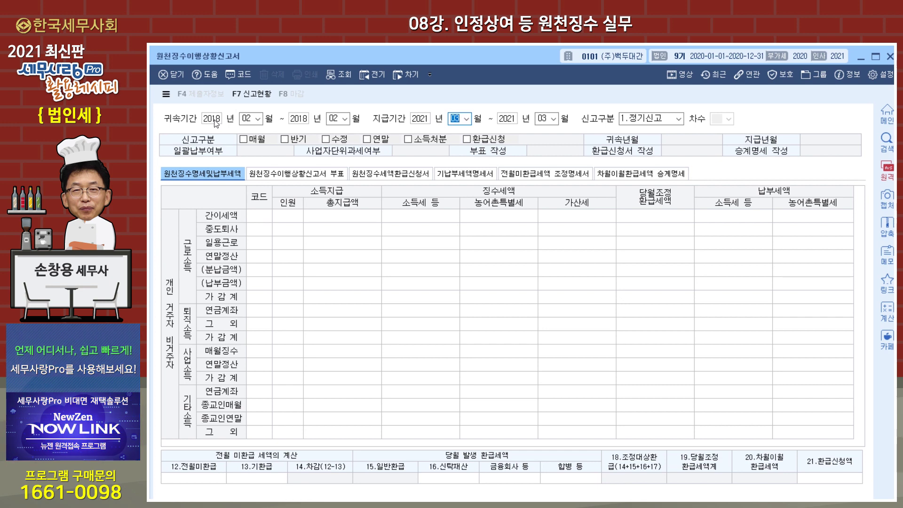
pyautogui.write('11')
pyautogui.press('Return')
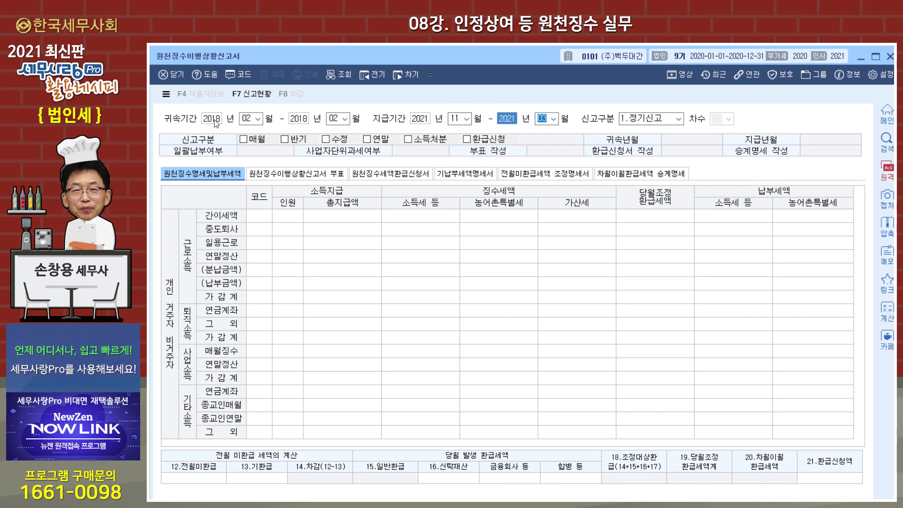
pyautogui.press('Return')
pyautogui.press('Return')
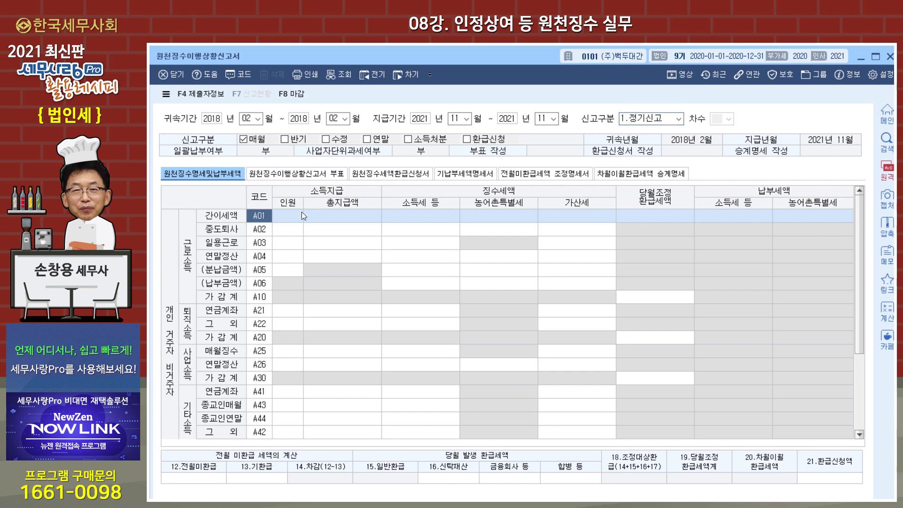
# - Fill the A04 연말정산 row with 인원 1, 총지급액 100,000,000 and 소득세 등 10,000,000
pyautogui.click(285, 260)
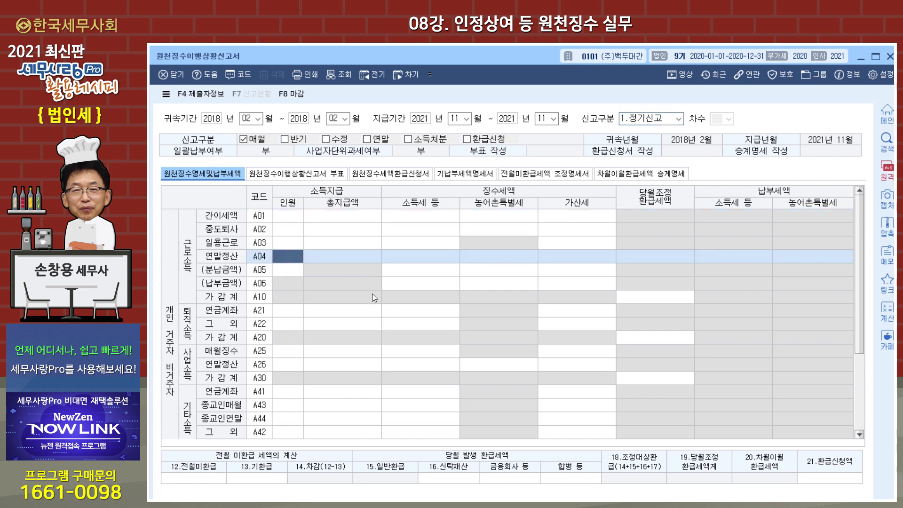
pyautogui.write('1')
pyautogui.press('Return')
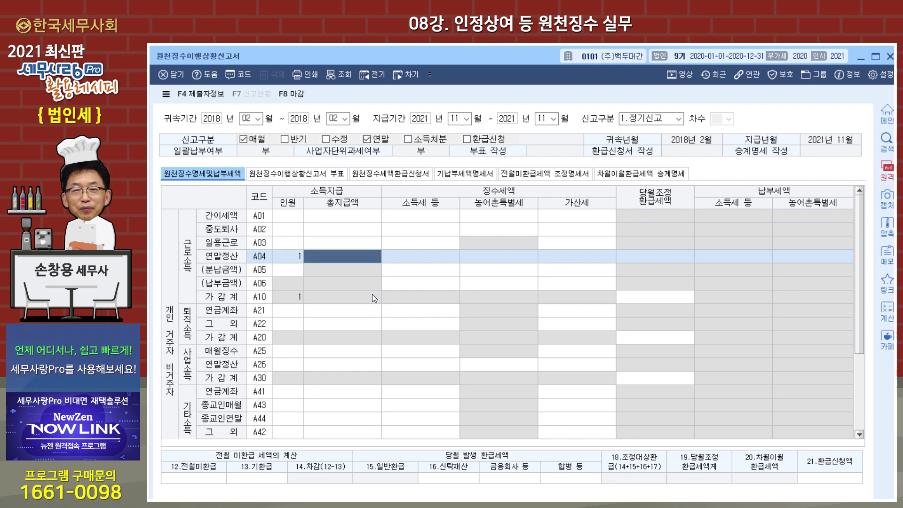
pyautogui.write('100000000')
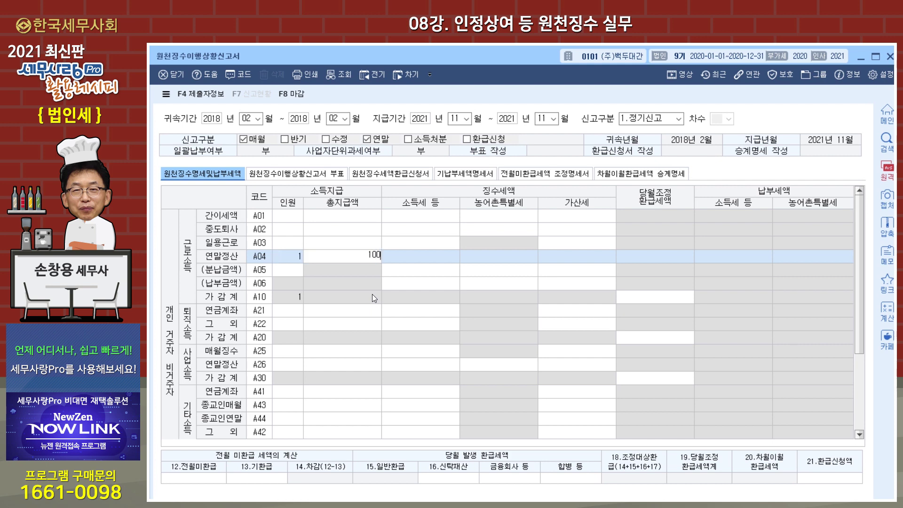
pyautogui.press('Return')
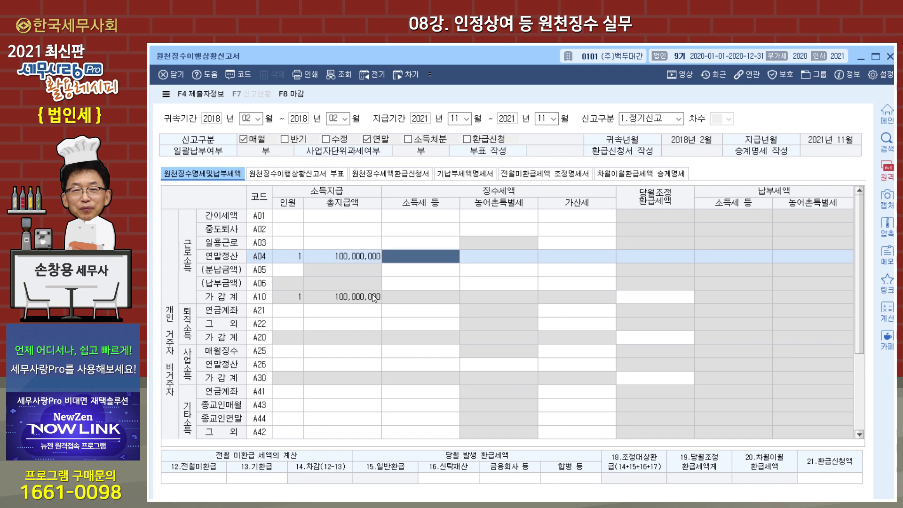
pyautogui.write('10000000')
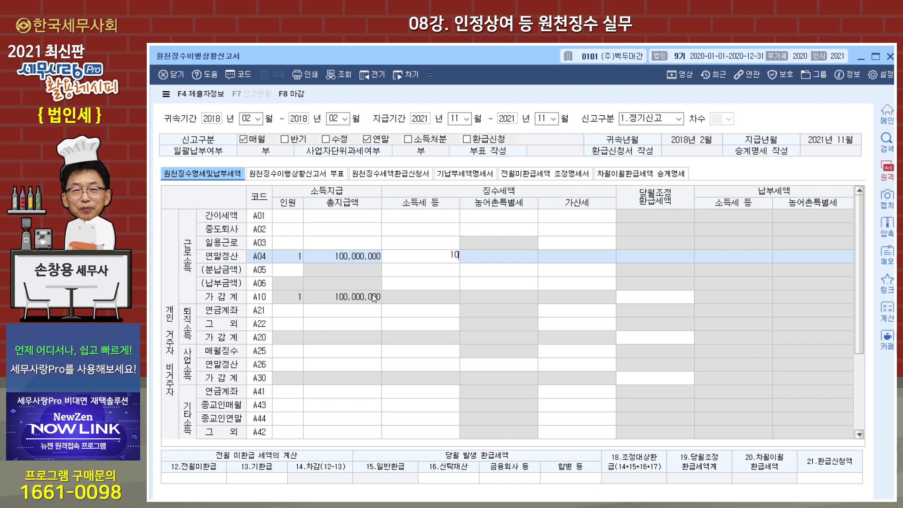
pyautogui.press('Return')
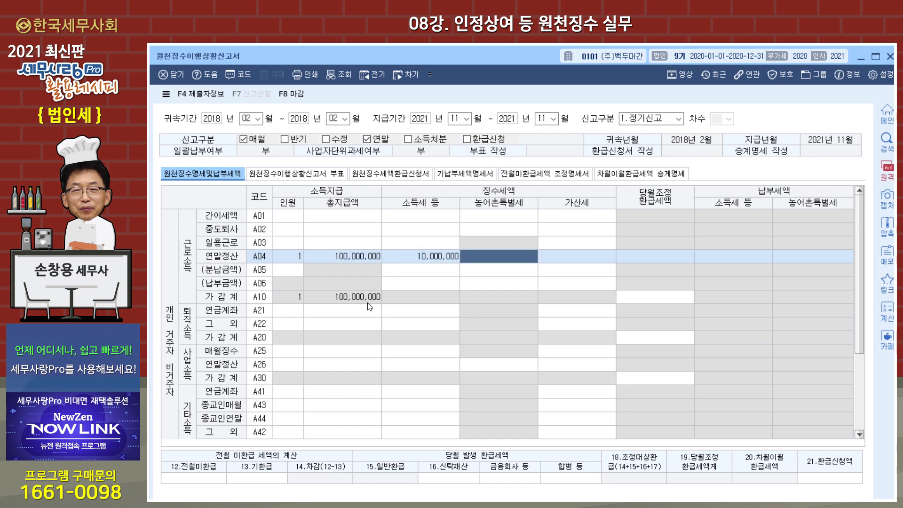
# - Enter 10,000,000 as the 소득세 등 in the A06 납부금액 row
pyautogui.click(413, 281)
pyautogui.write('10000000')
pyautogui.press('Return')
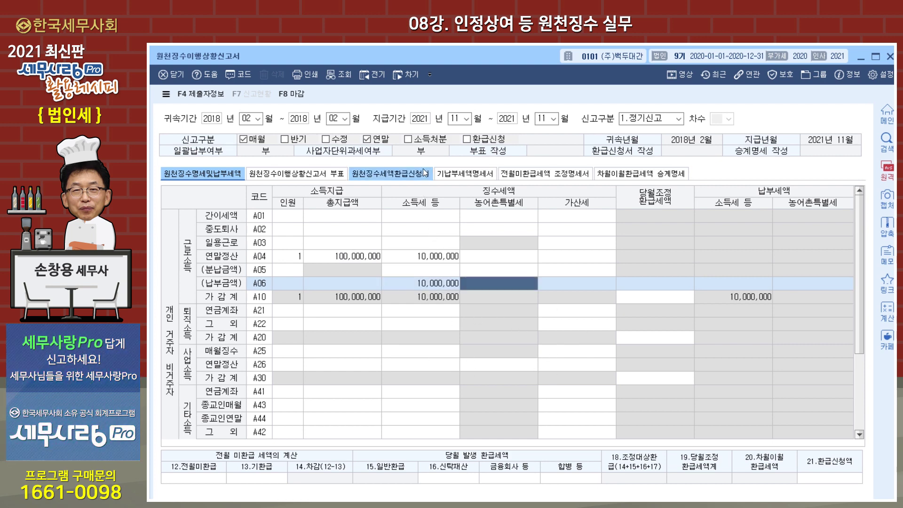
# - Mark the return as 소득처분 and finalize it with 마감 for 귀속 February 2018 and 지급 November 2021
pyautogui.click(408, 140)
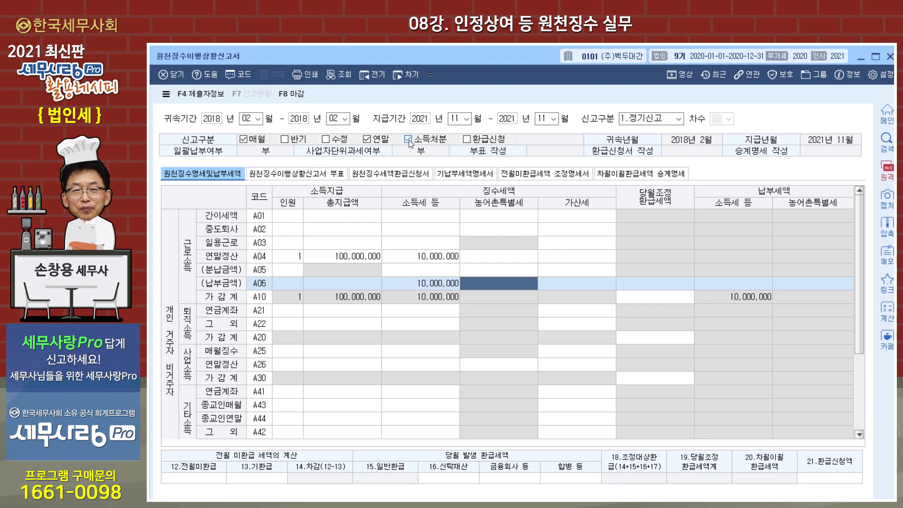
pyautogui.click(290, 93)
pyautogui.click(419, 321)
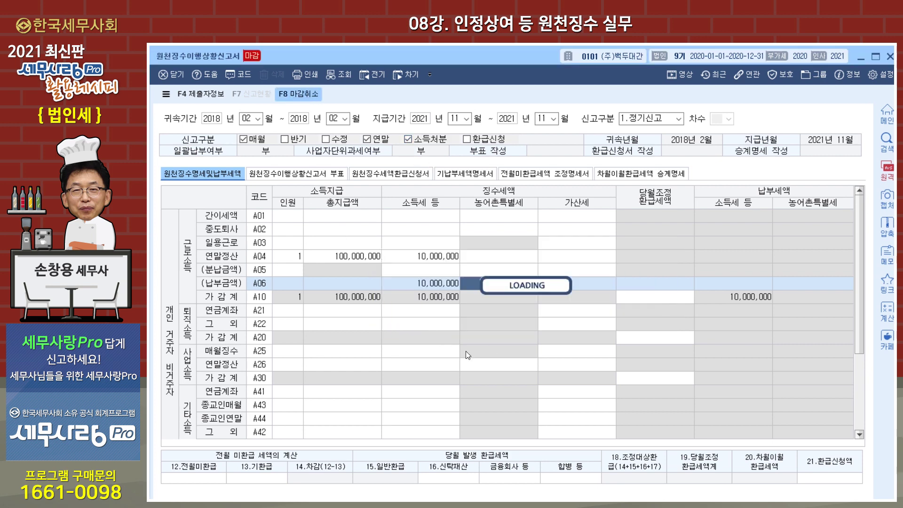